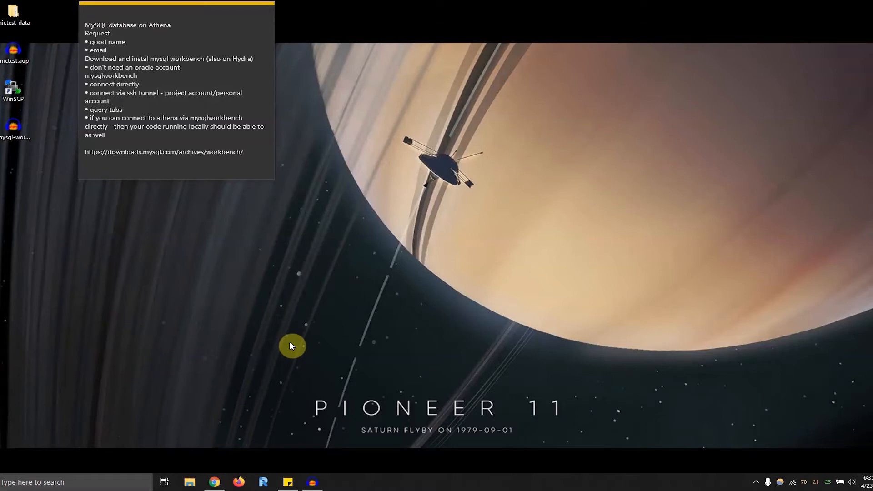
- Switch to Chrome and go to the website ecs.csus.edu
click(214, 482)
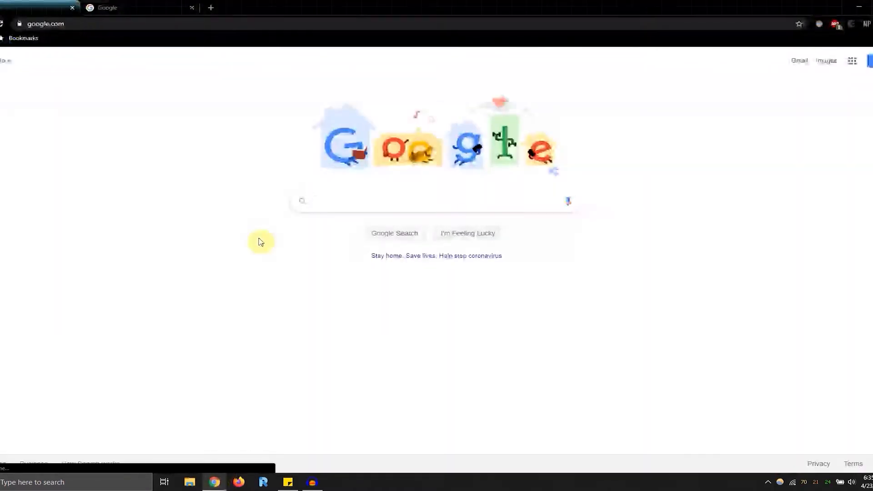
click(155, 23)
text(ecs.)
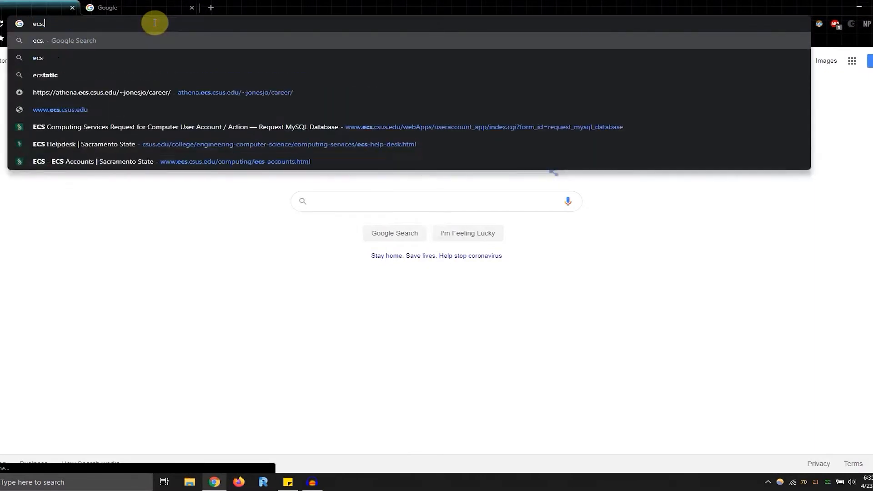
text(csus.edu)
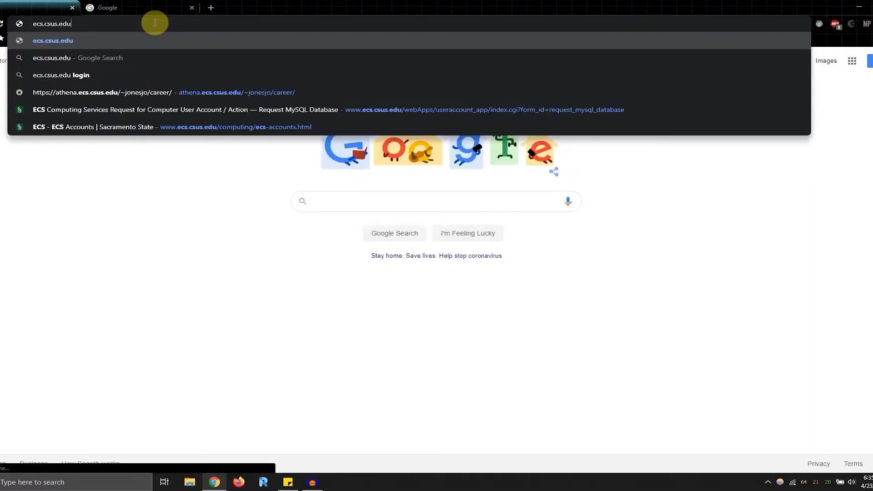
key(Return)
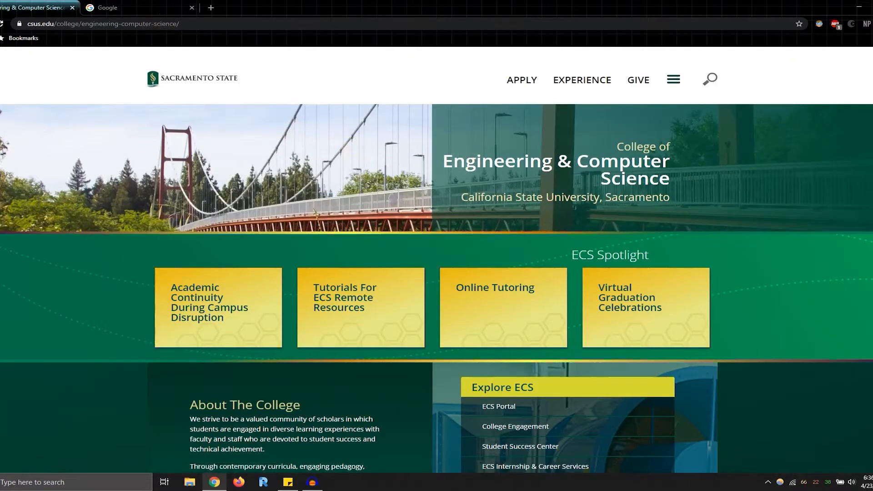
- Open the Request a MySQL Database form through the Helpdesk's ECS account page and examine its Database Name field
scroll(586, 319, down, 3)
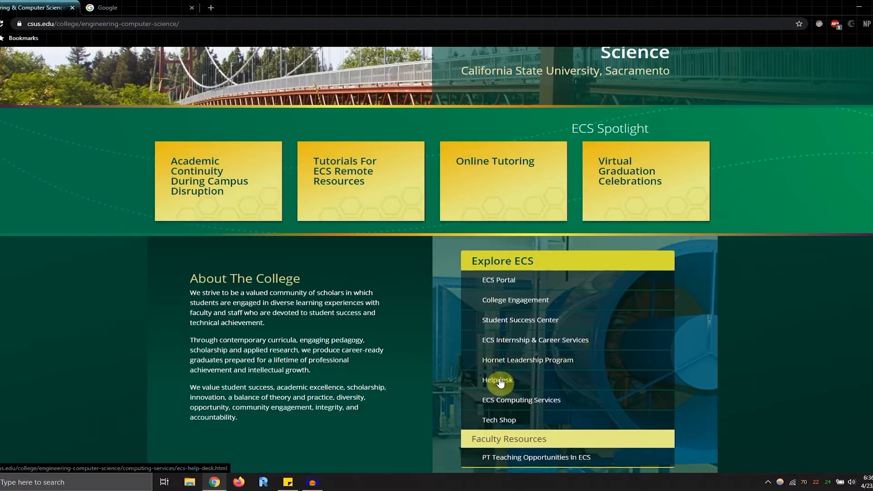
click(500, 383)
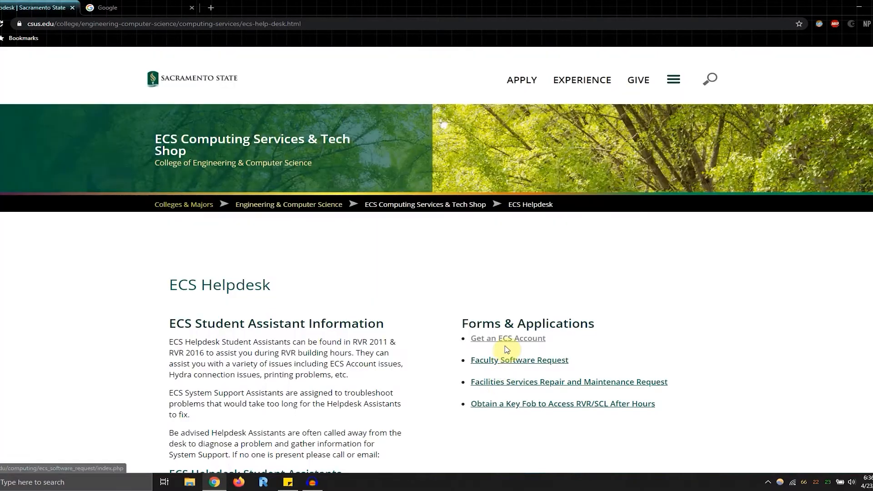
click(537, 343)
scroll(538, 343, down, 2)
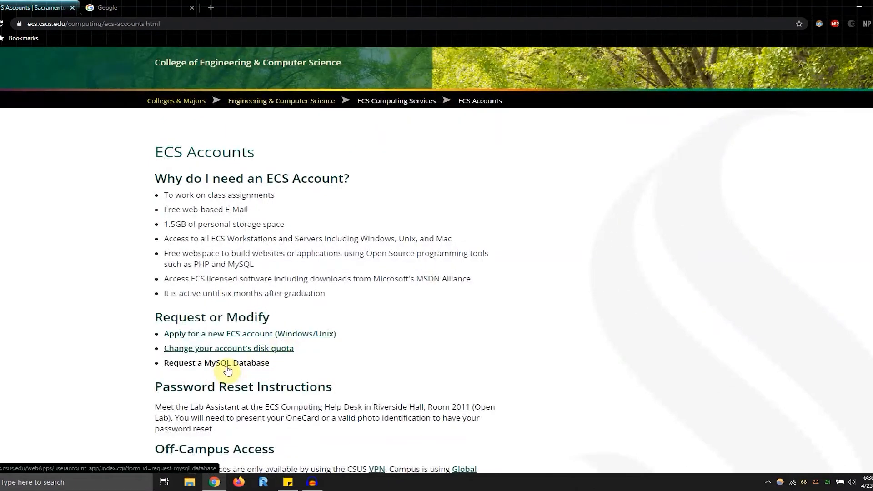
click(229, 364)
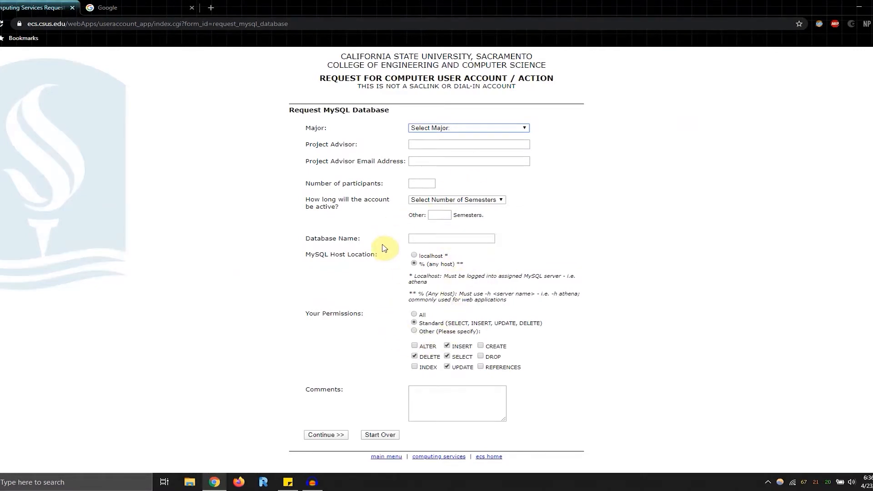
click(425, 240)
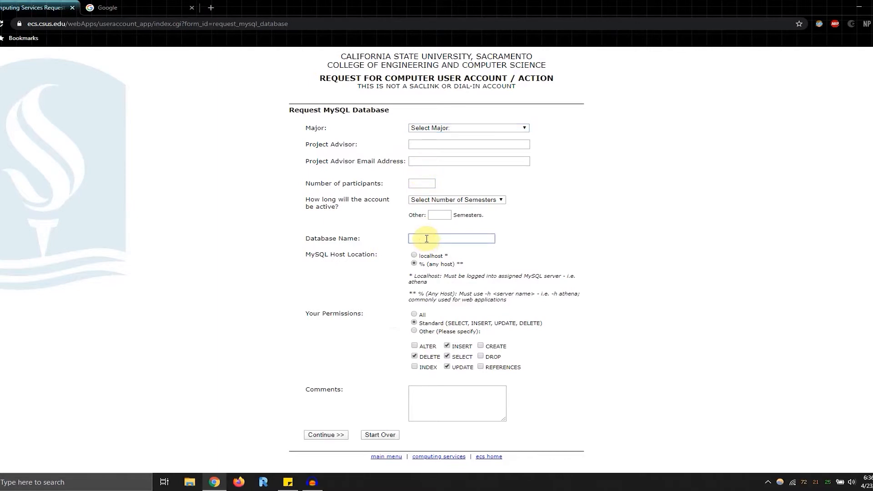
click(359, 226)
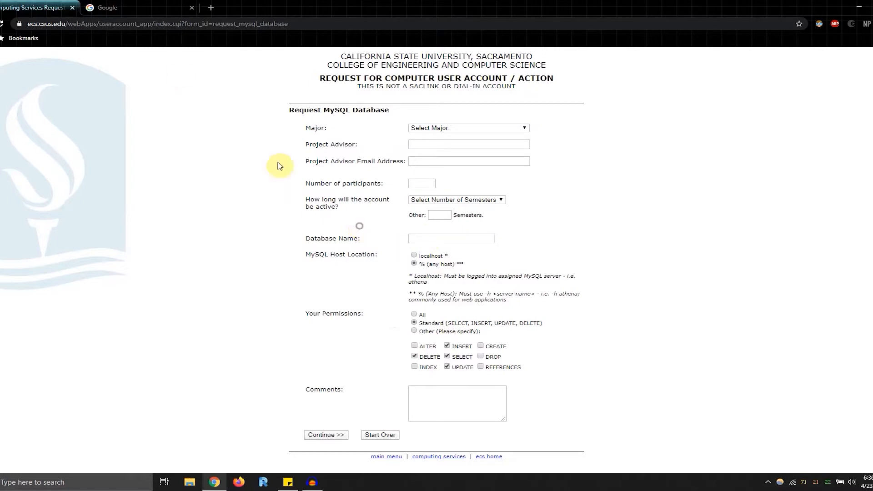
- Close both browser tabs and move the sticky note slightly nearer the desktop icons
click(191, 8)
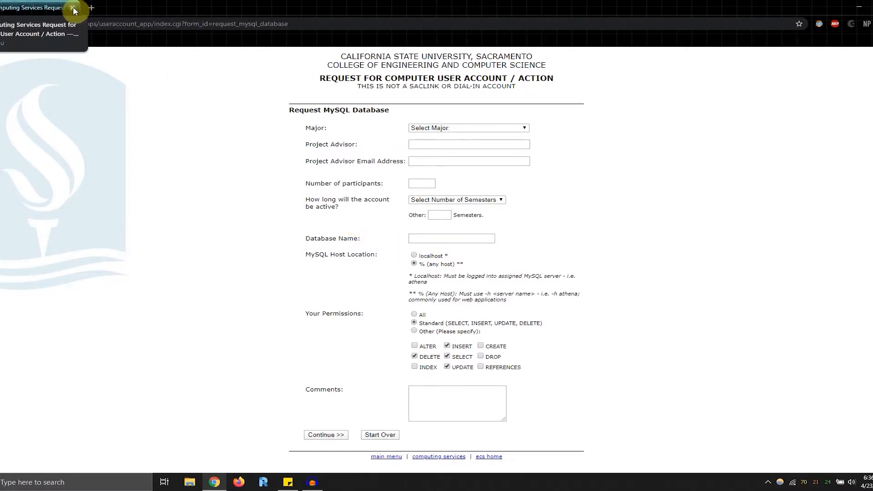
click(73, 8)
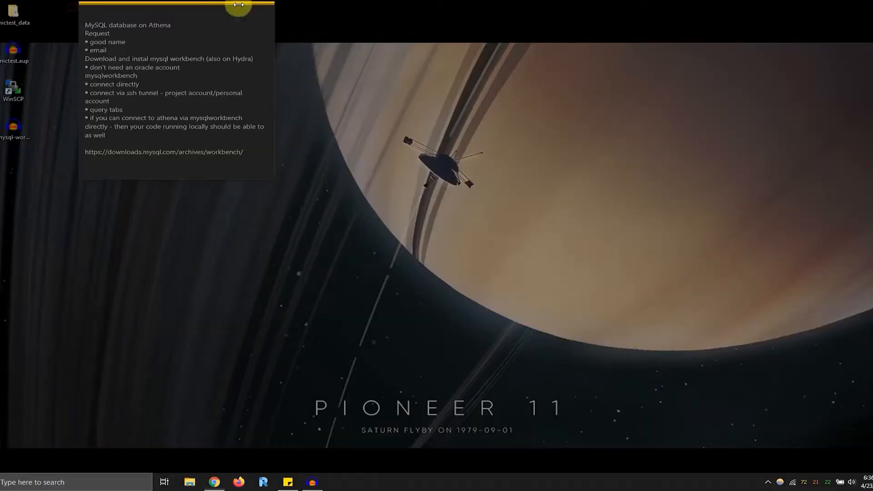
click(128, 13)
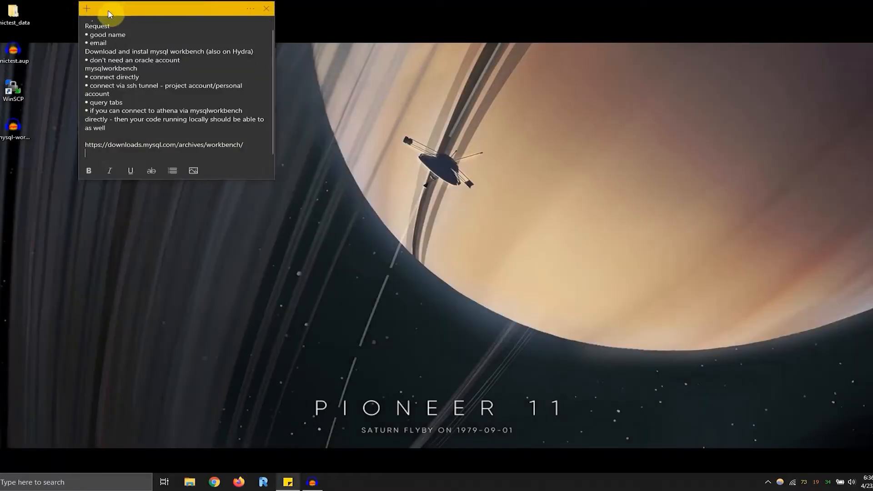
drag(145, 8, 113, 9)
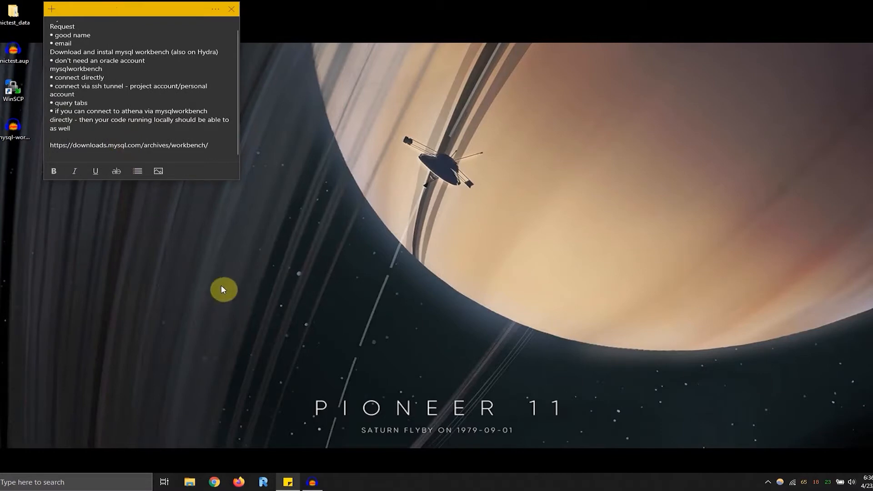
- Search Google in Chrome for "mysql workbench" and open the Download MySQL Workbench page
click(215, 483)
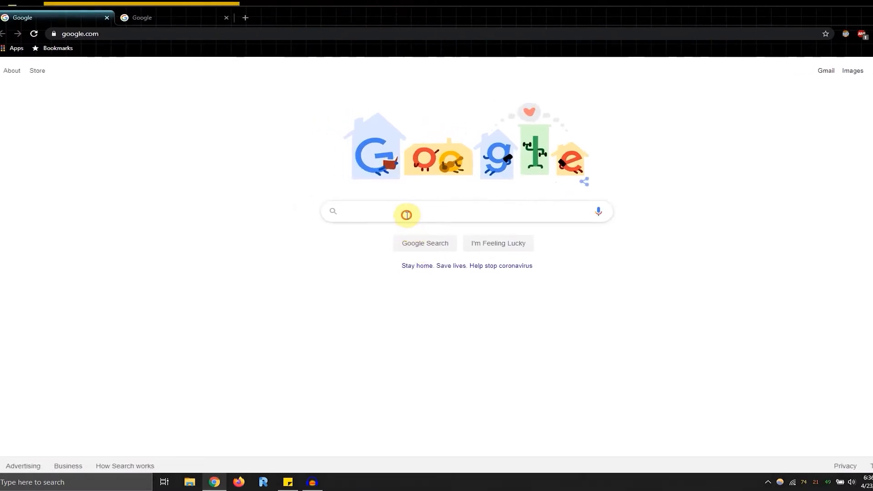
click(407, 214)
text(mysql)
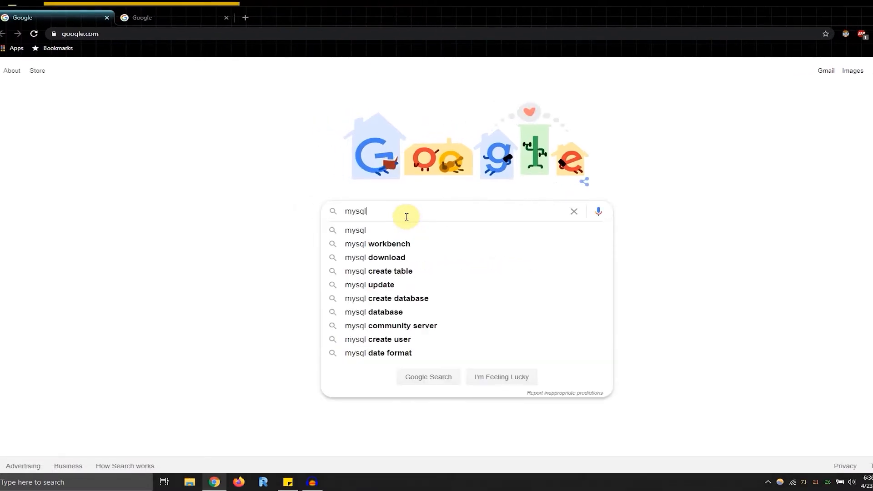
text( workb)
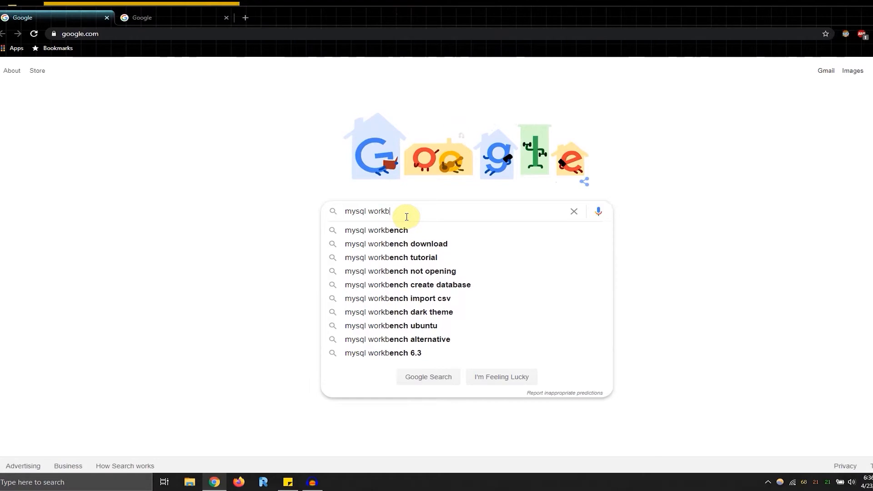
text(ench)
key(Return)
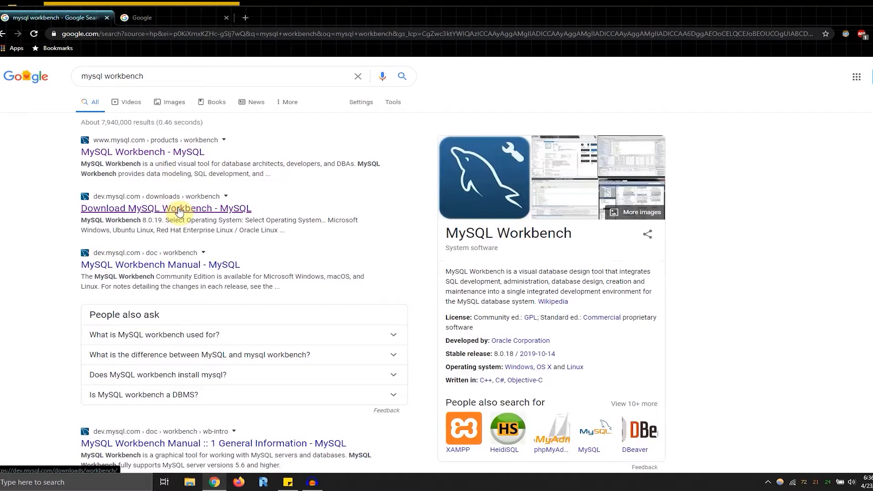
click(179, 209)
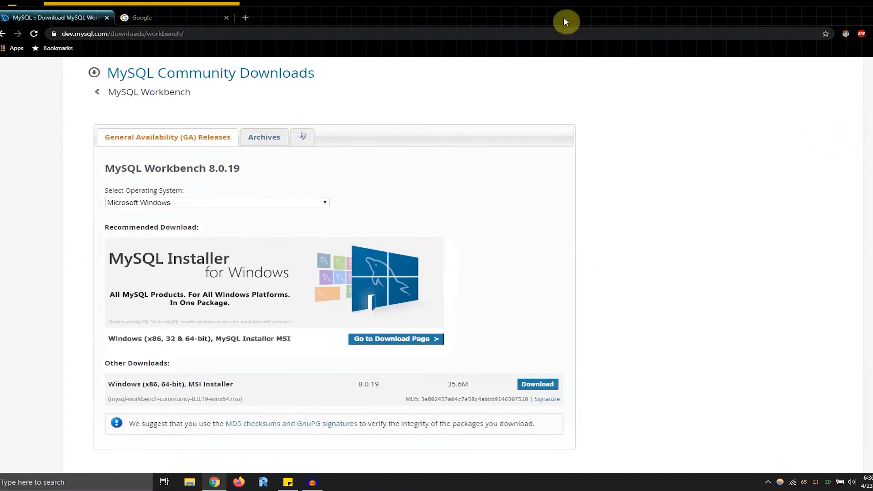
- Check the offered MySQL Workbench version number and open the Archives of older Workbench releases
drag(564, 18, 547, 17)
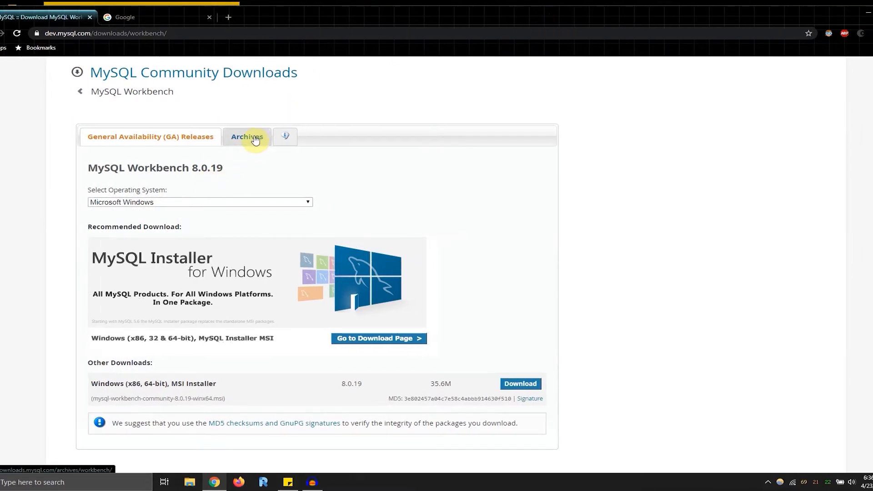
drag(215, 167, 195, 170)
click(221, 169)
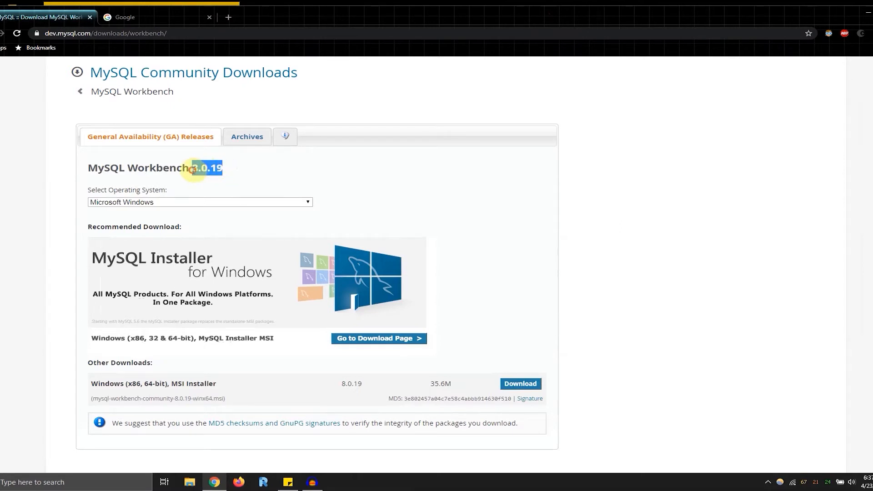
click(193, 170)
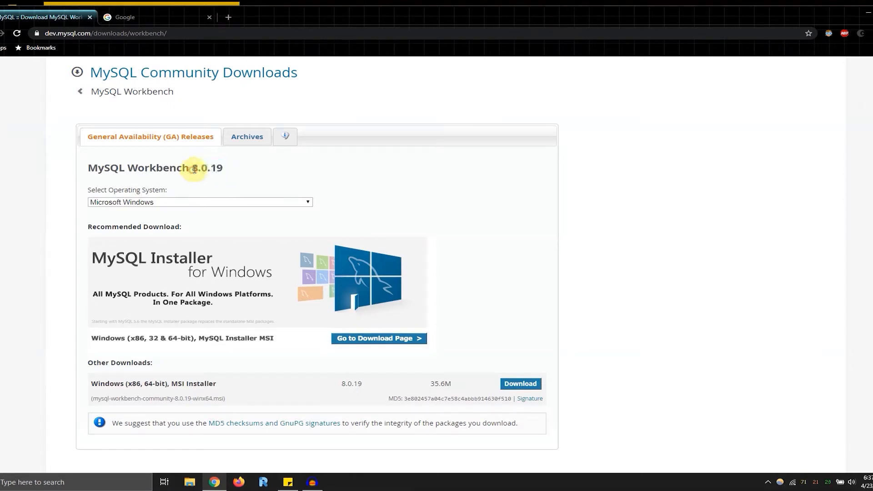
click(254, 139)
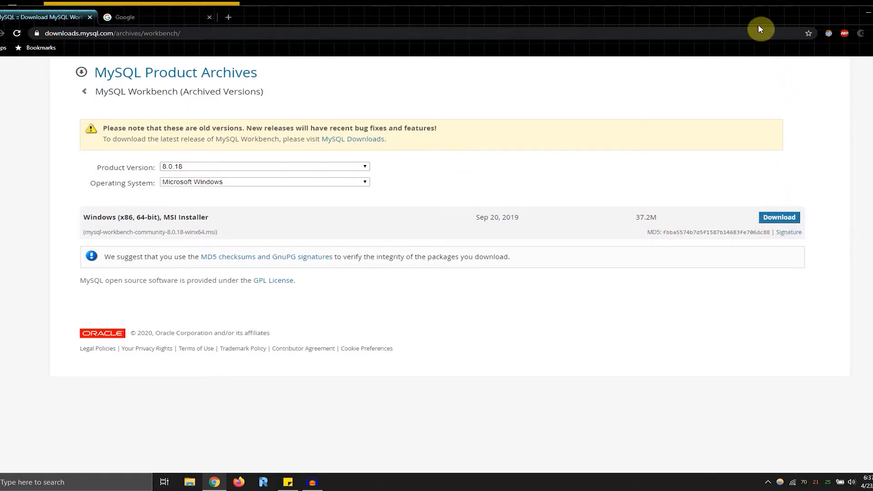
- Close the browser and launch MySQL Workbench 8.0 CE, moving its window beside the sticky note
drag(746, 19, 716, 20)
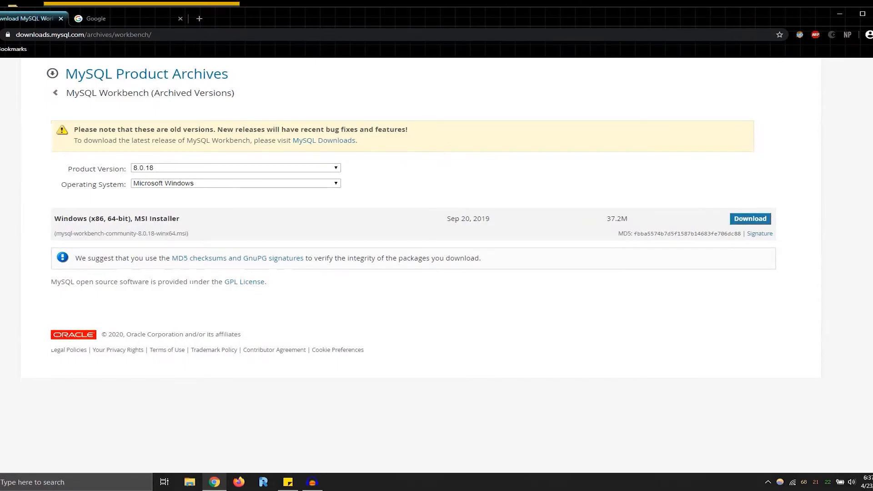
click(872, 14)
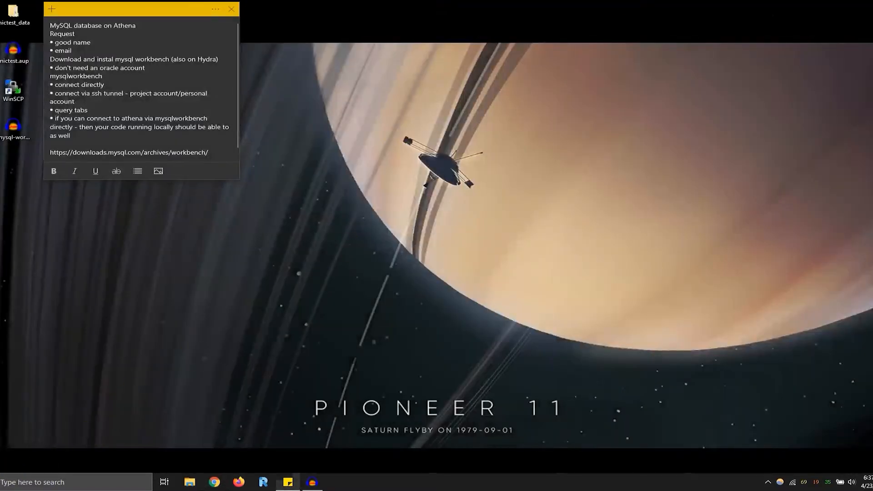
key(super)
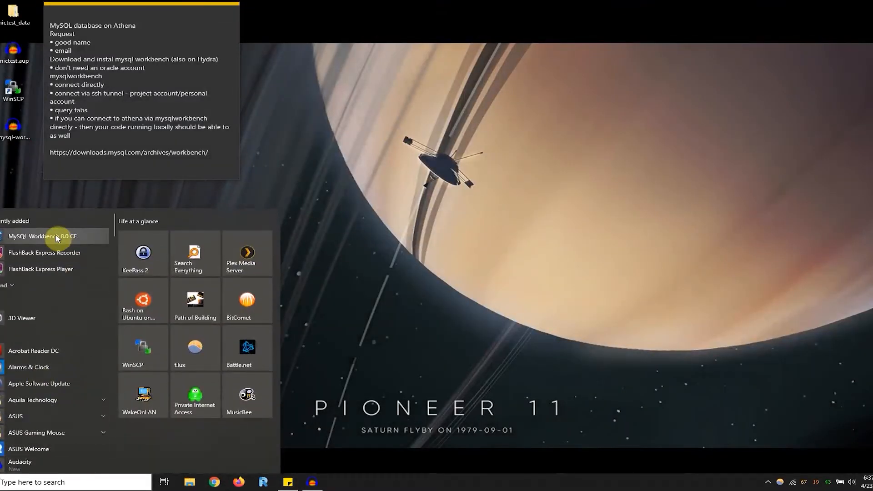
click(57, 238)
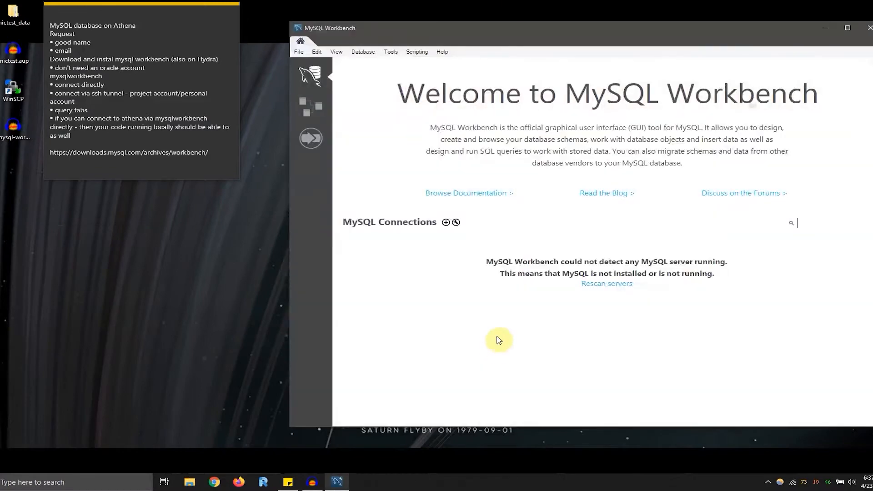
drag(532, 26, 506, 21)
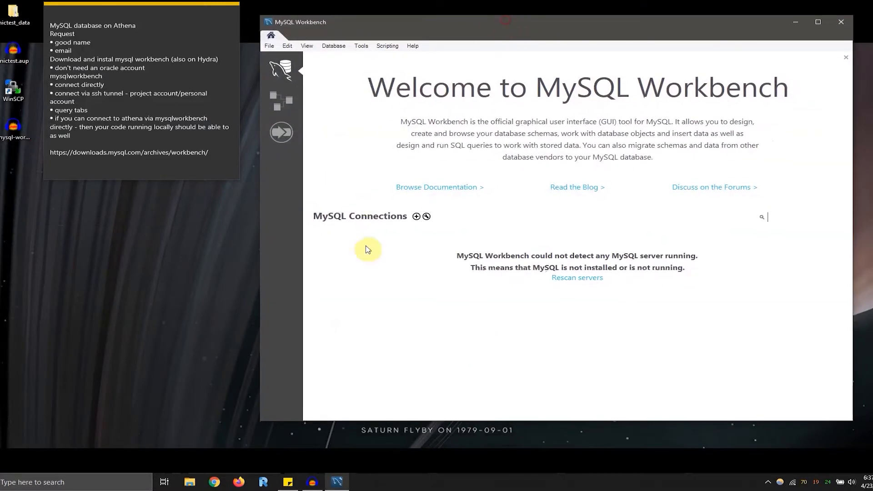
- Set up a new MySQL connection and name it athena
click(416, 217)
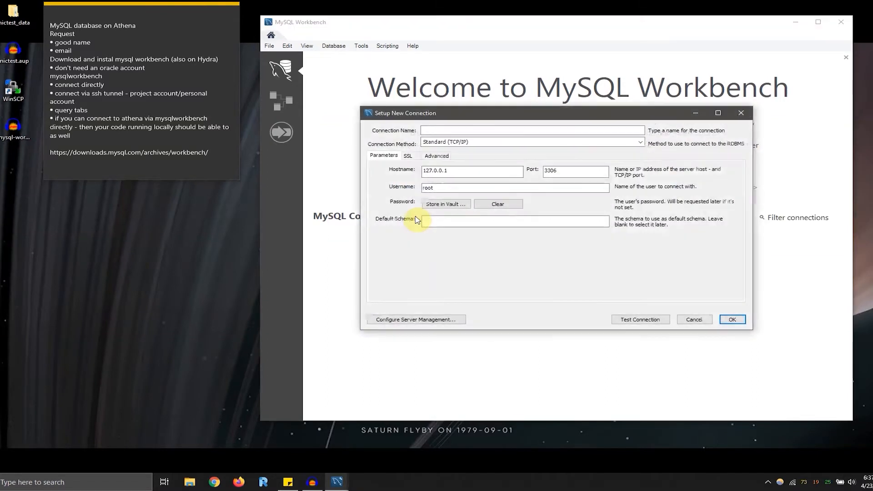
click(442, 130)
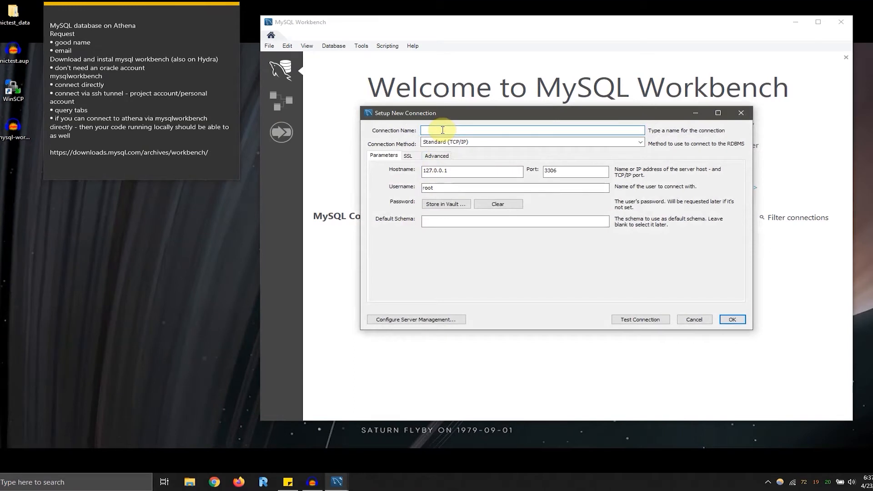
text(athena)
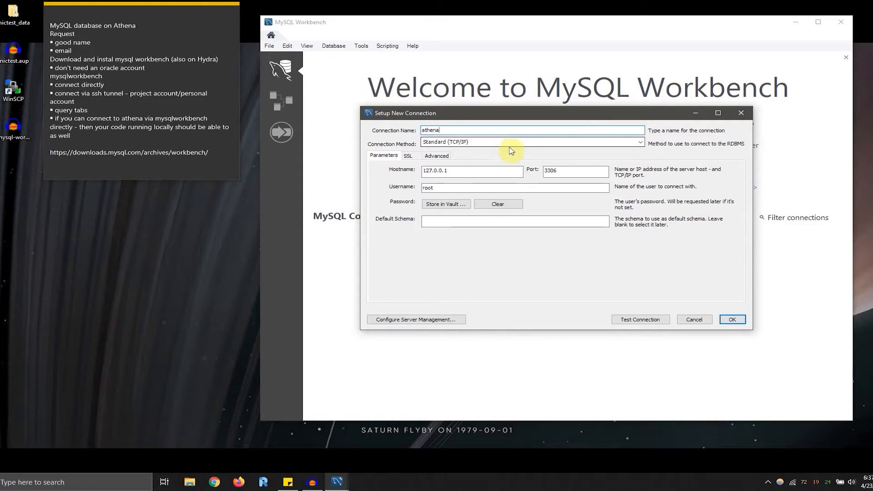
- Keep Standard (TCP/IP) as the connection method and set the hostname to athena.ecs.csus.edu
double_click(560, 171)
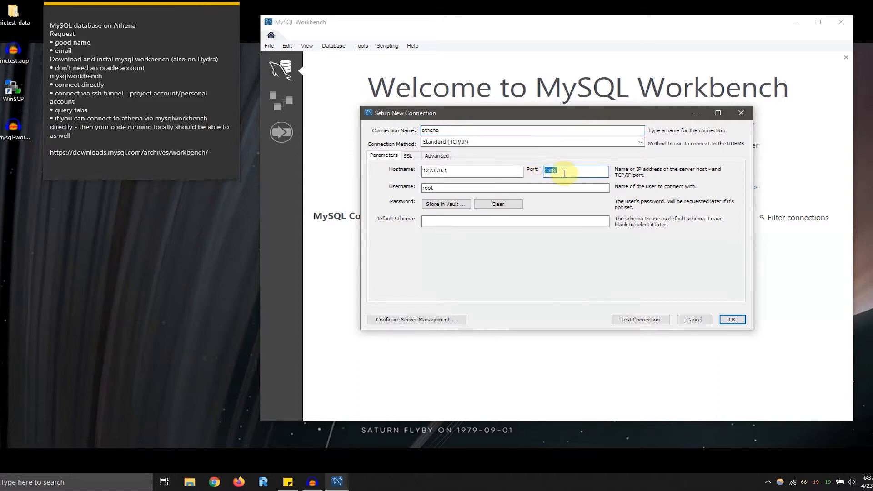
click(531, 142)
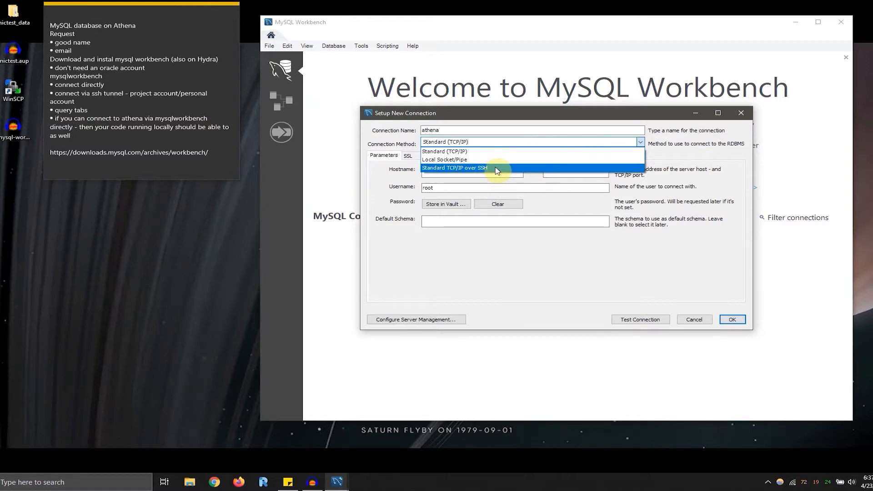
click(403, 132)
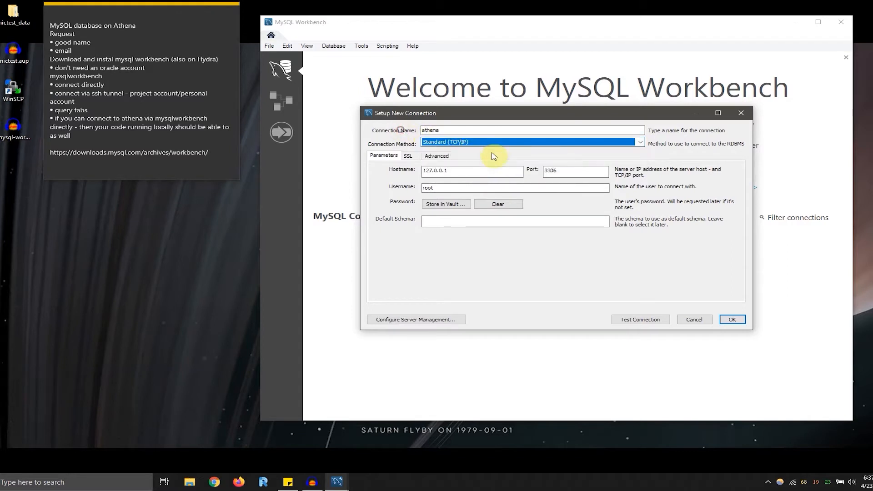
click(496, 142)
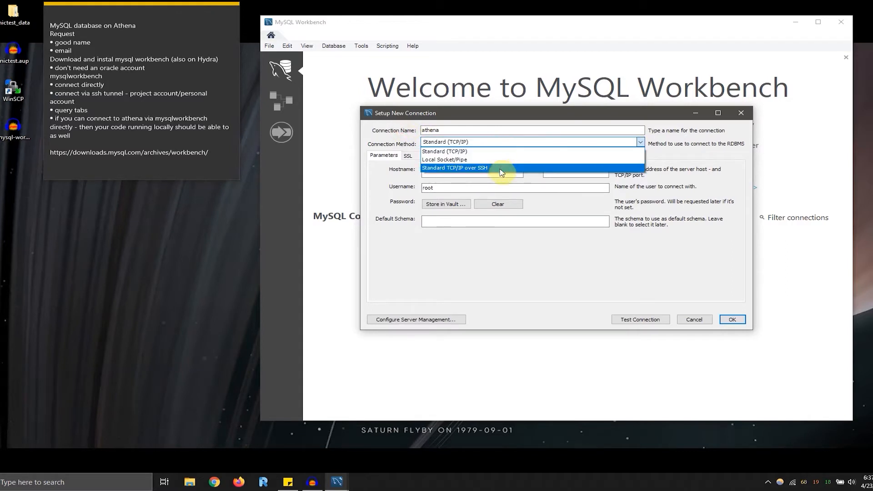
click(381, 129)
drag(466, 113, 446, 104)
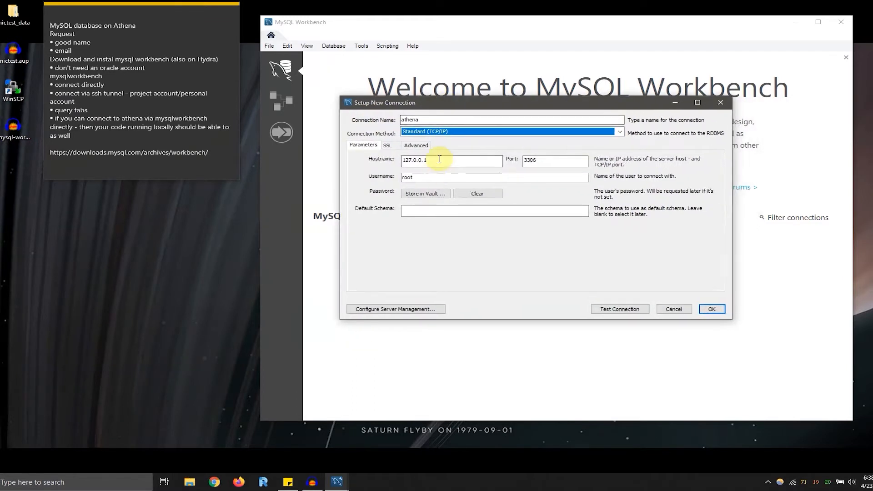
double_click(438, 159)
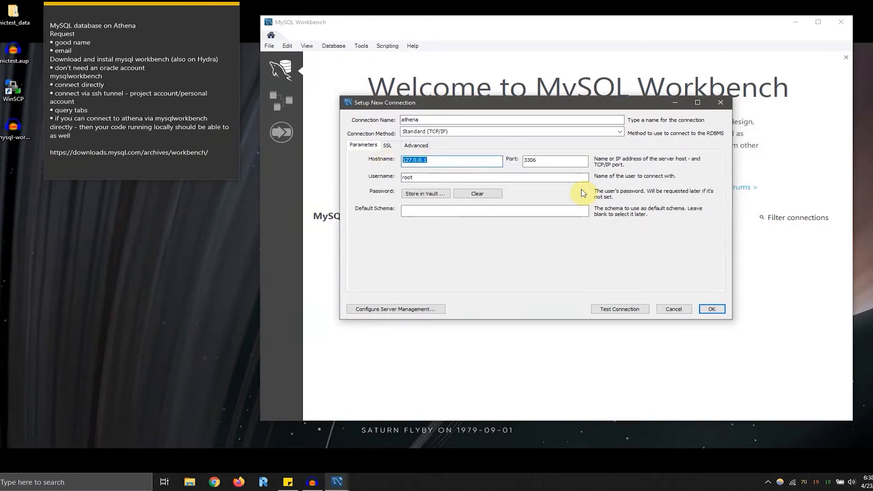
text(athena.ecs.csus.edu)
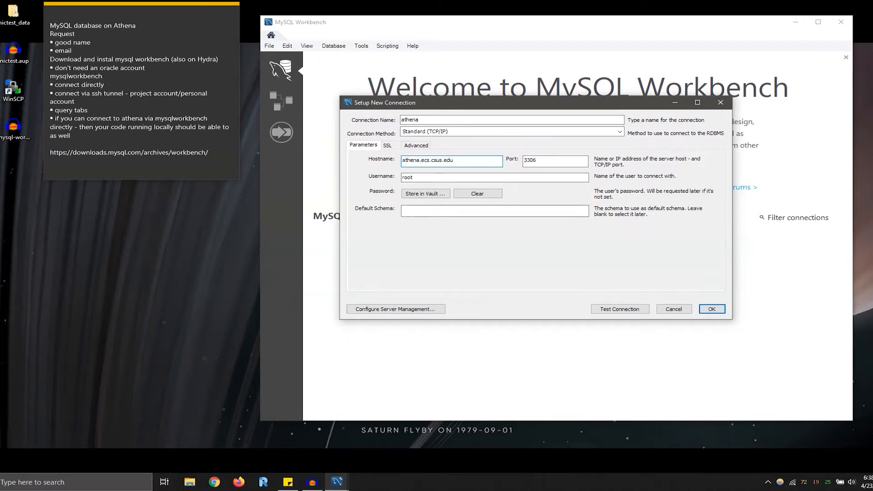
key(Tab)
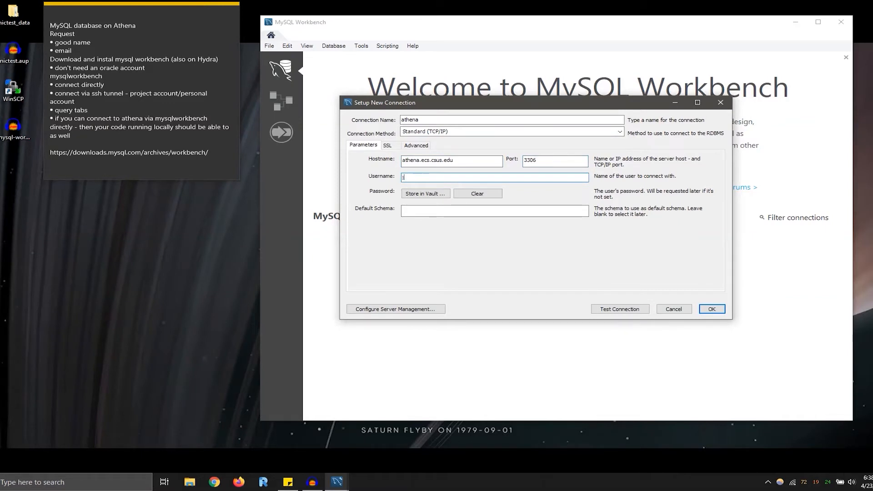
- Set the connection's username to jjtest_user and its default schema to jjtest1
text(jjtest_user)
key(Tab)
key(Tab)
key(Tab)
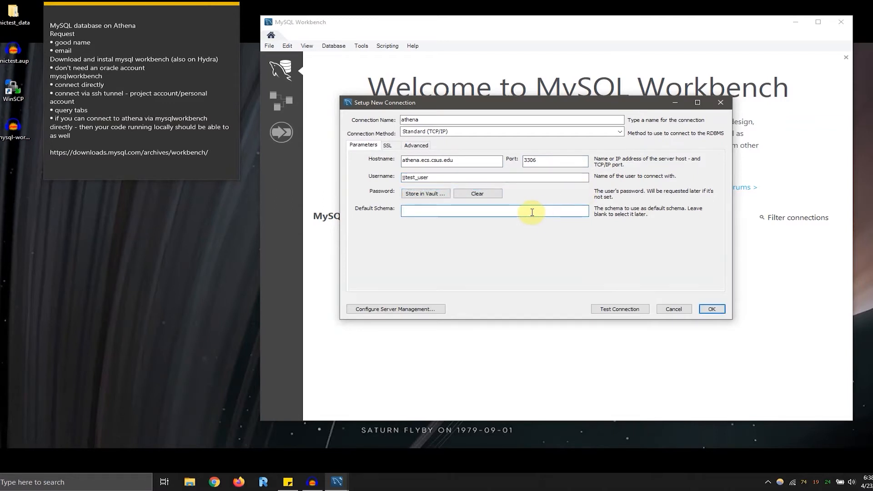
text(jjtest1)
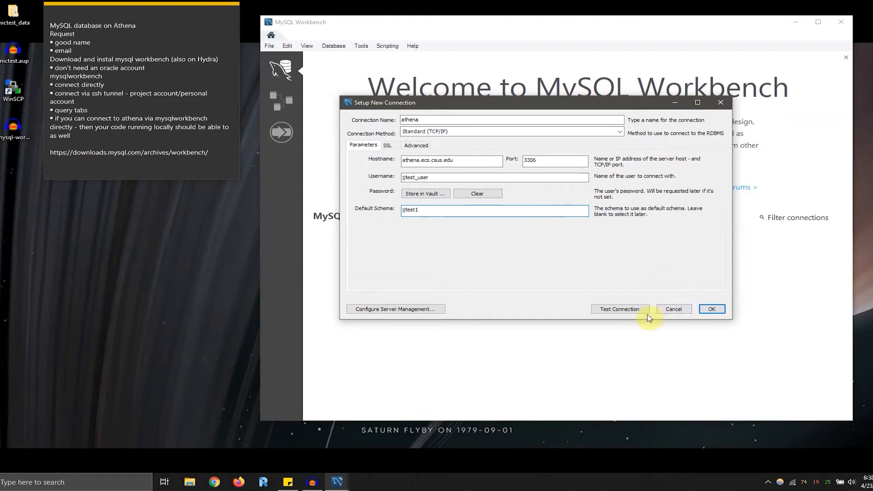
- Test the athena connection without the VPN and dismiss the result message
click(767, 484)
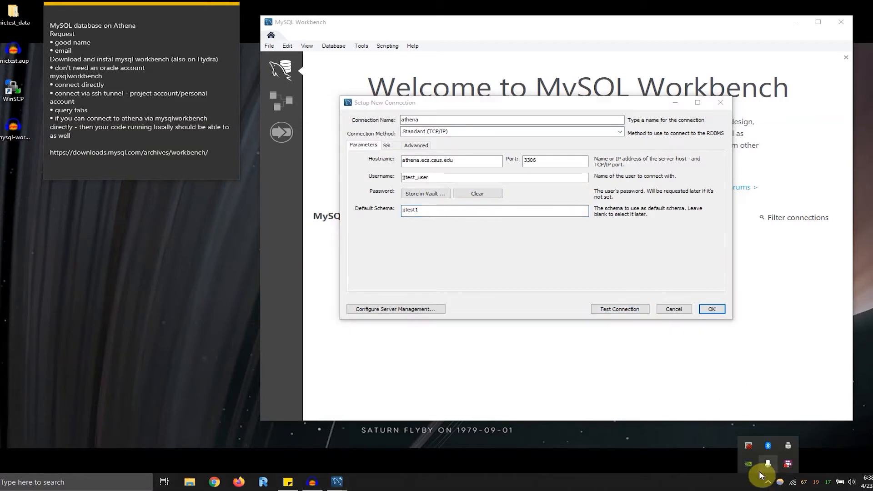
click(522, 248)
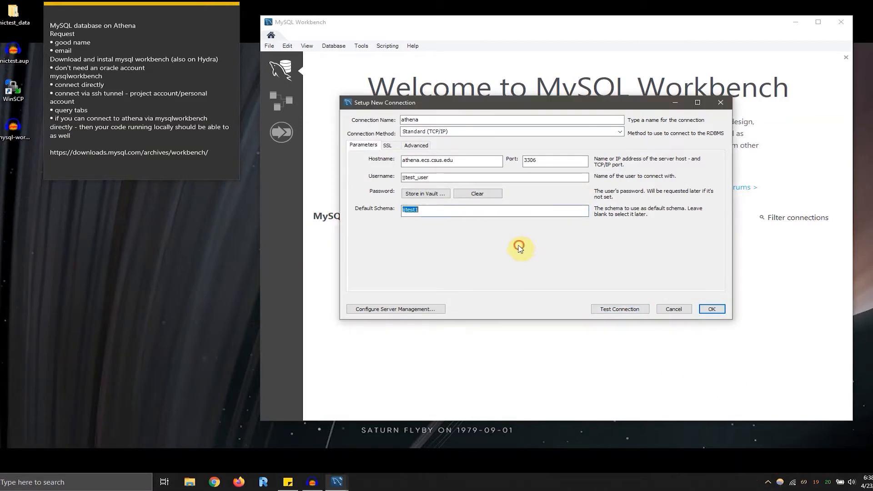
click(467, 211)
click(625, 311)
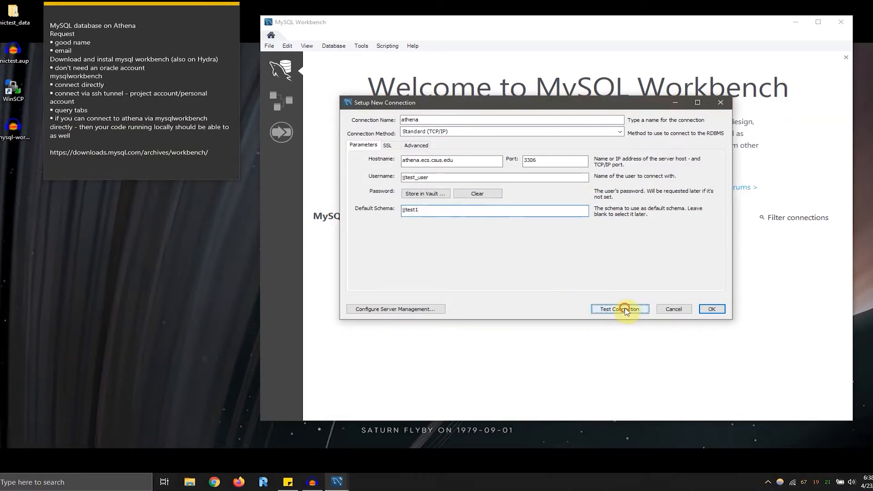
drag(496, 103, 506, 84)
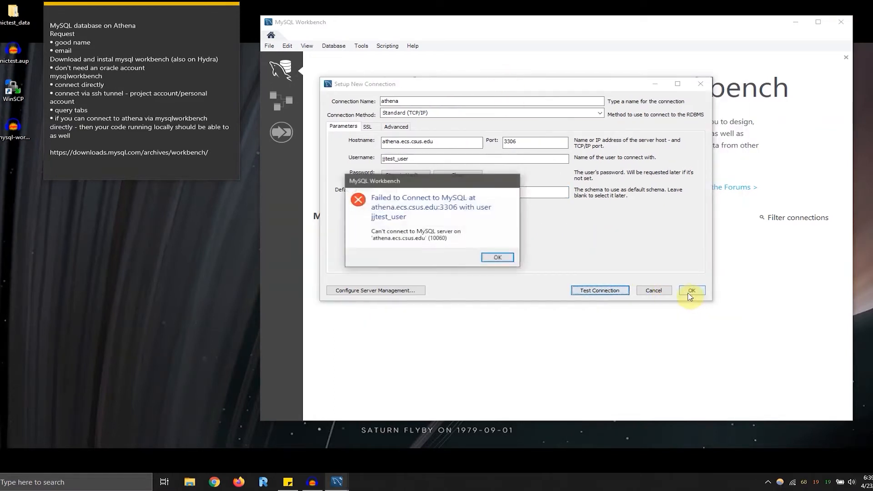
drag(438, 177, 452, 172)
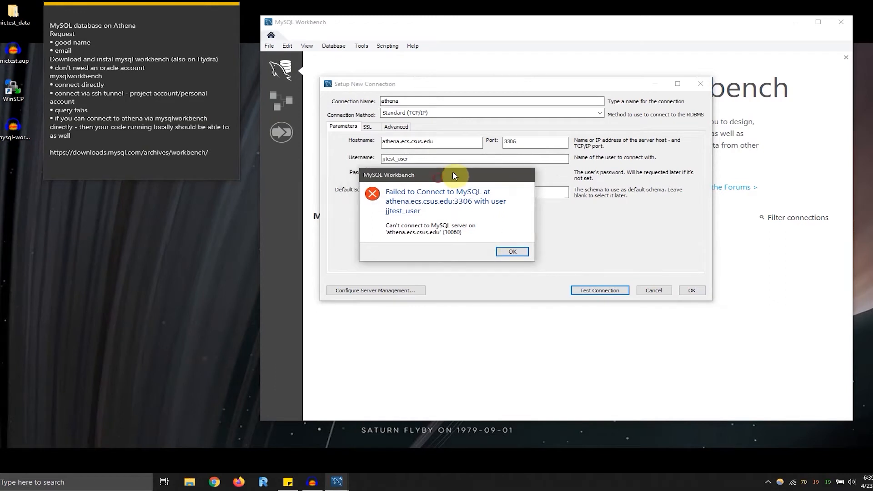
click(508, 254)
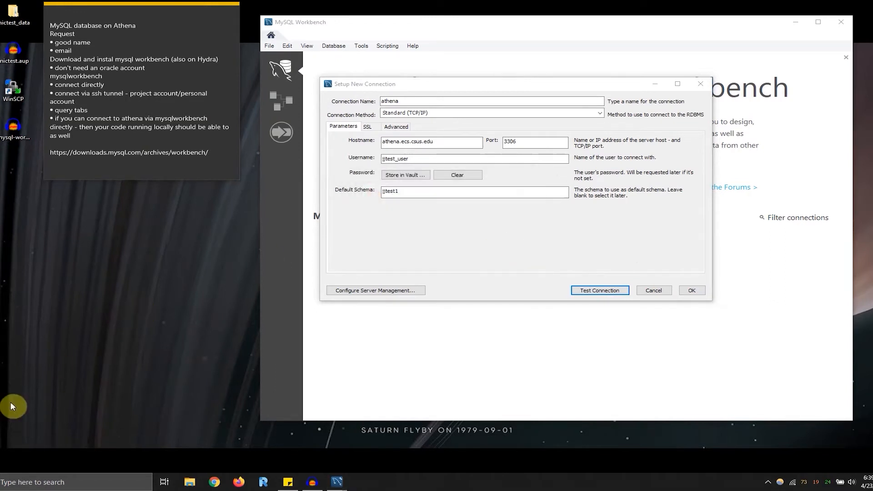
- Launch the GlobalProtect VPN client and start connecting to the campus network
key(super+s)
text(global)
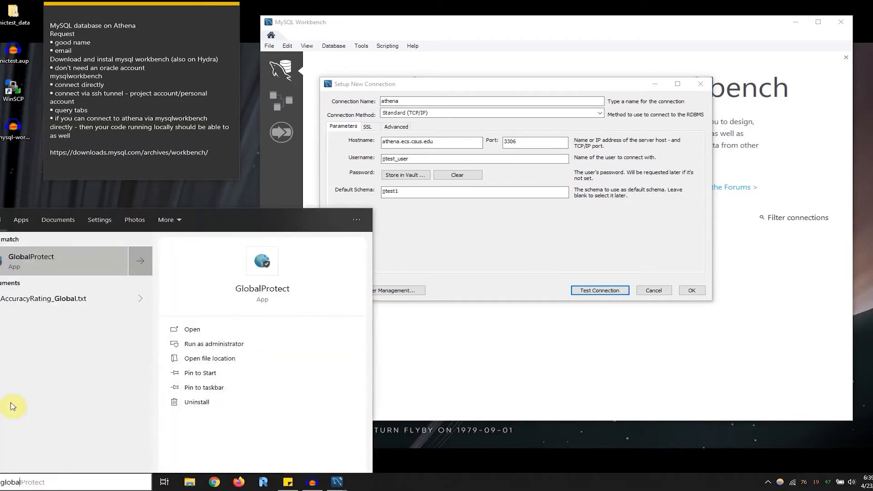
click(82, 261)
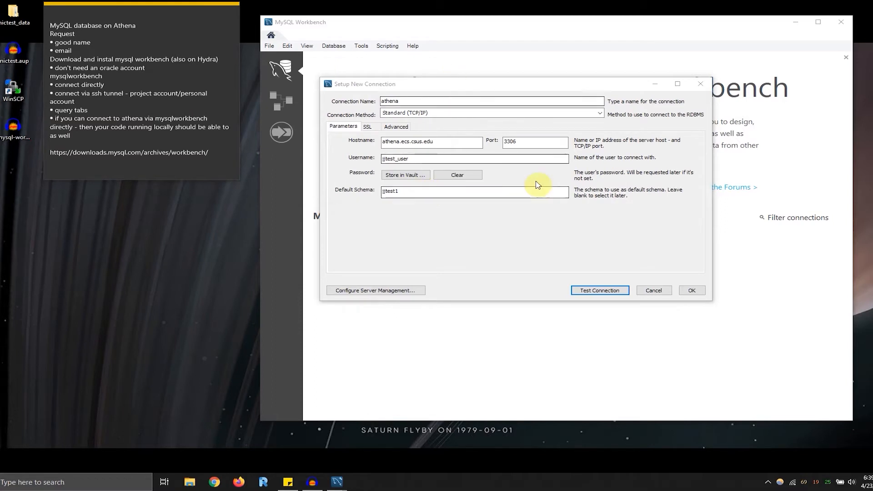
click(768, 482)
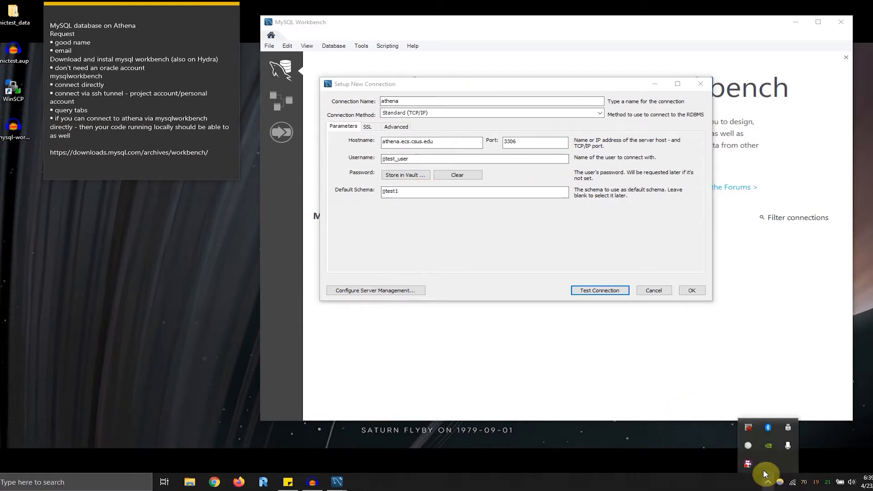
click(748, 448)
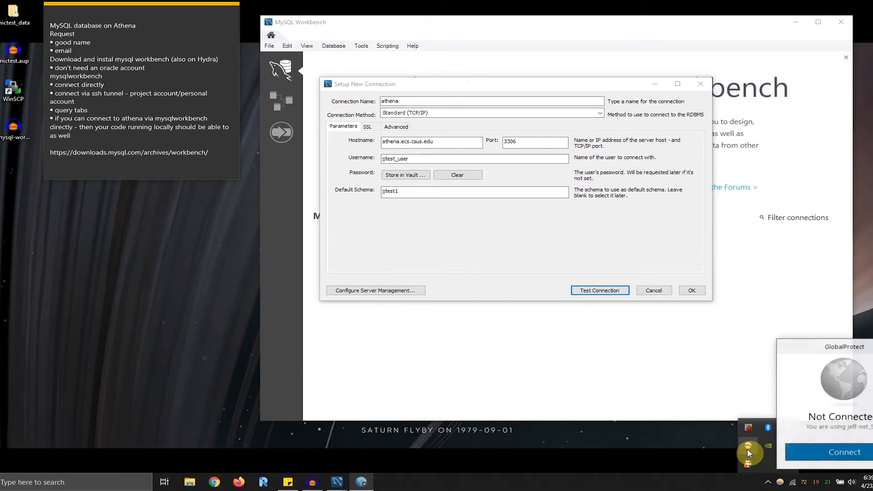
click(829, 451)
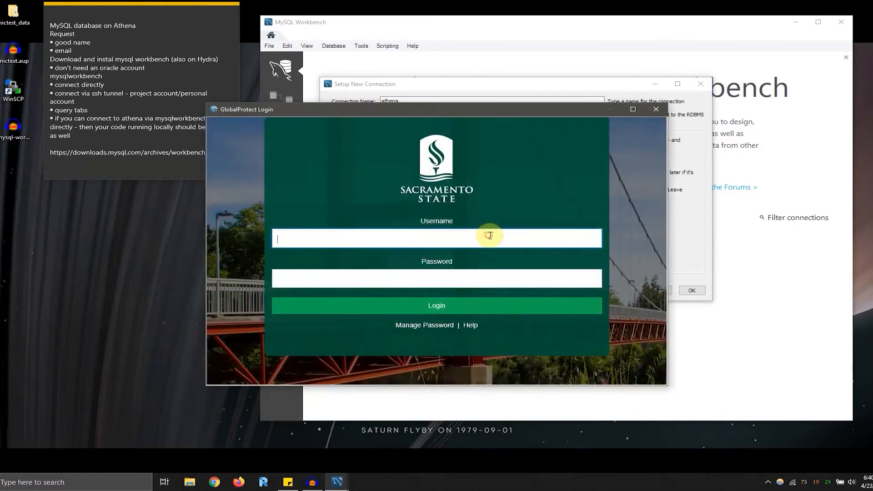
- Sign in to the Sacramento State VPN with the account username and password, and check the VPN client's status
click(490, 236)
key(Tab)
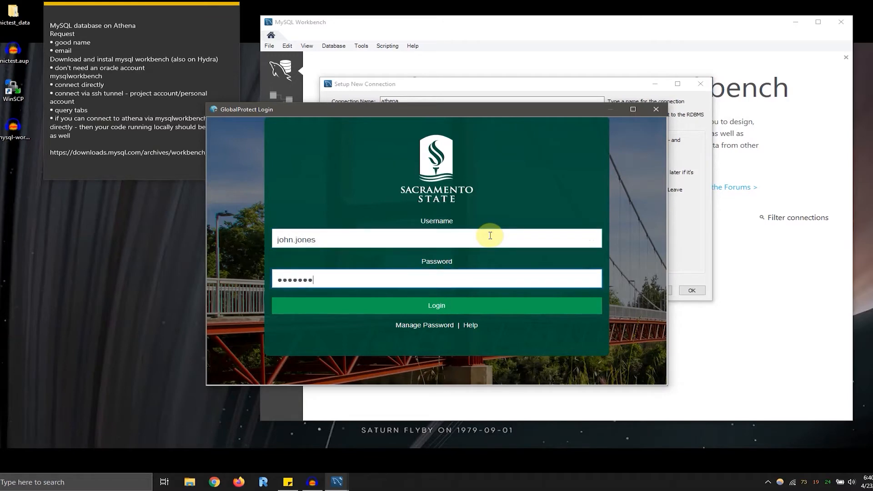
key(Return)
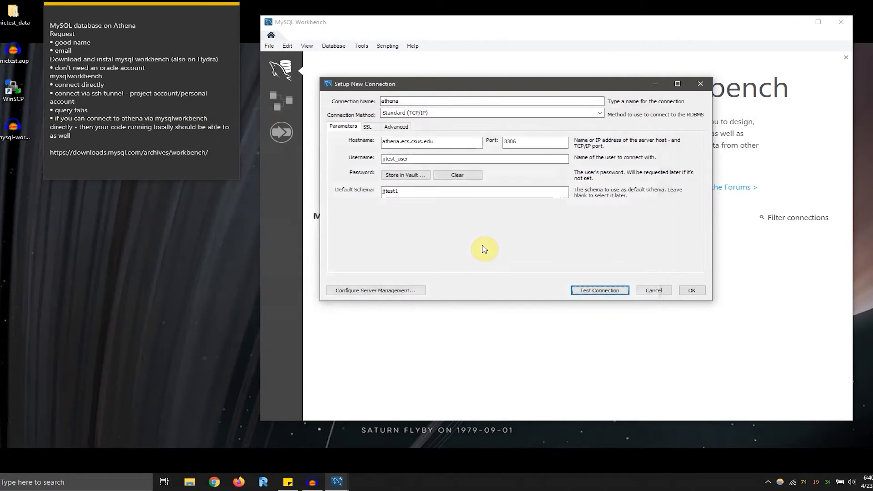
click(768, 483)
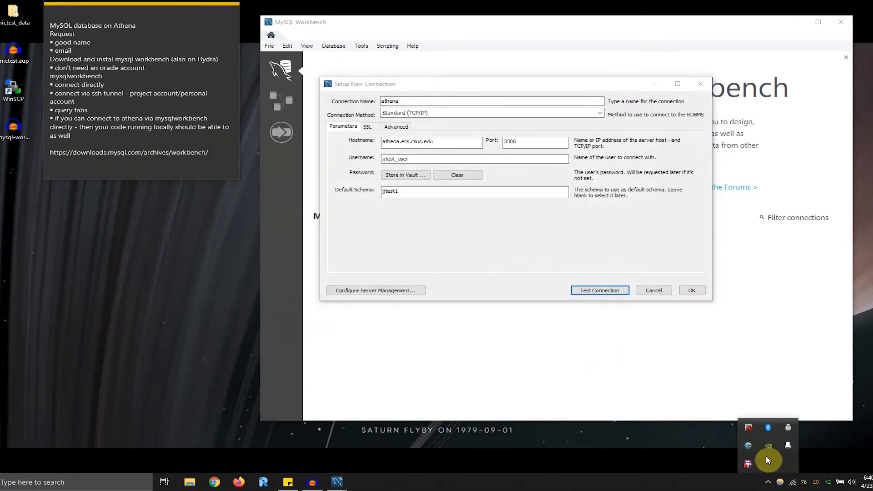
click(504, 250)
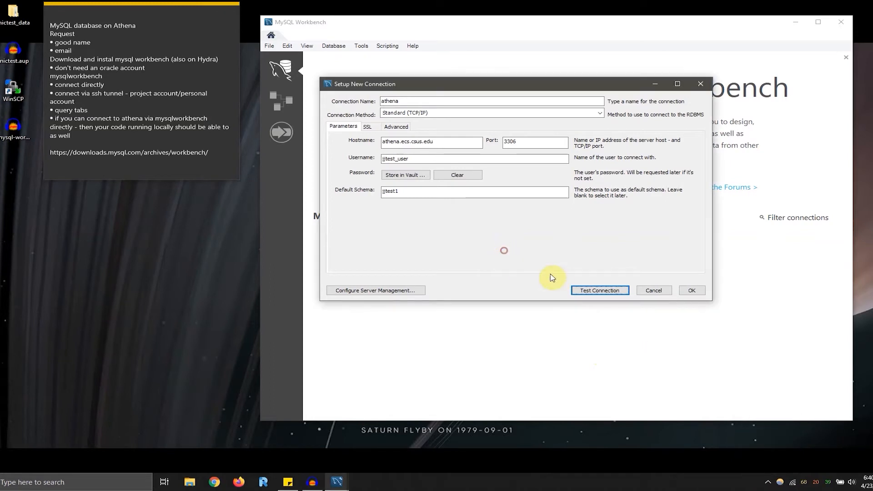
- Test the athena connection with the database user's password and save the connection
click(591, 290)
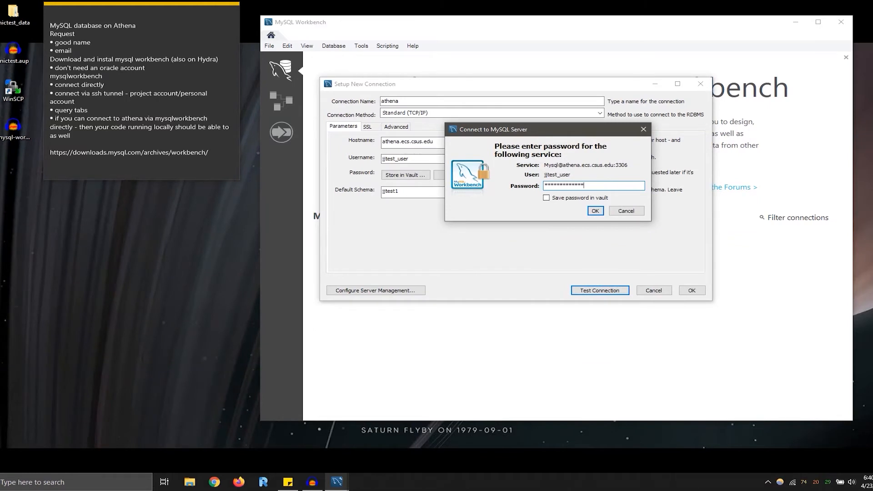
click(595, 211)
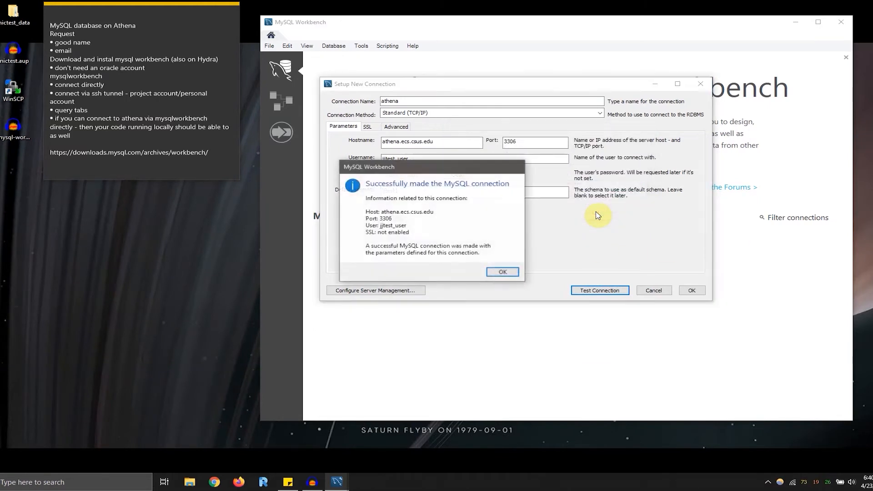
click(502, 272)
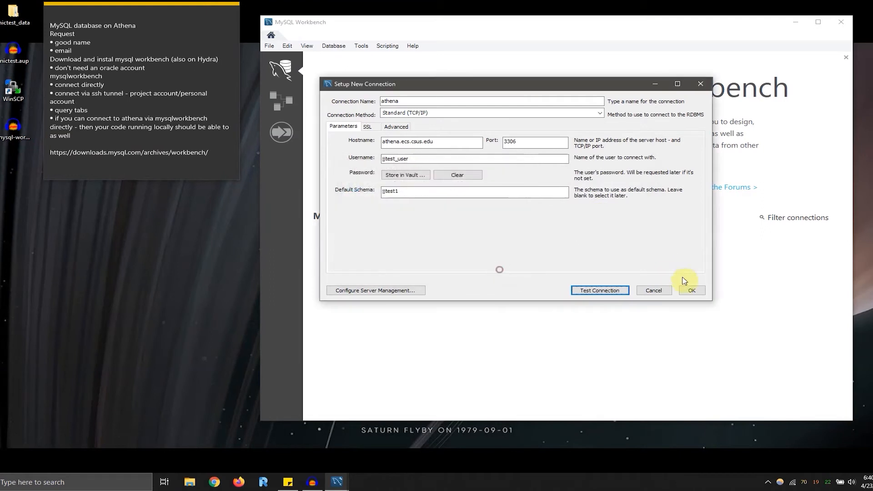
click(691, 292)
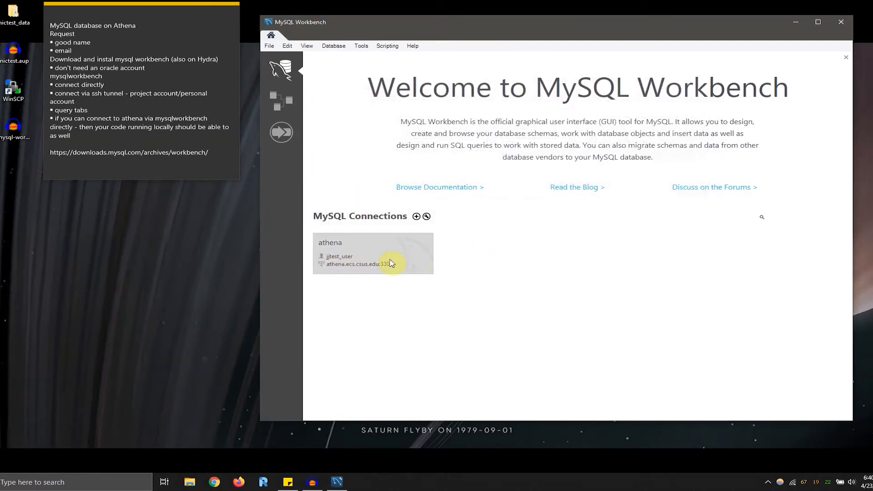
- Open the saved athena connection and show its list of schemas
click(376, 256)
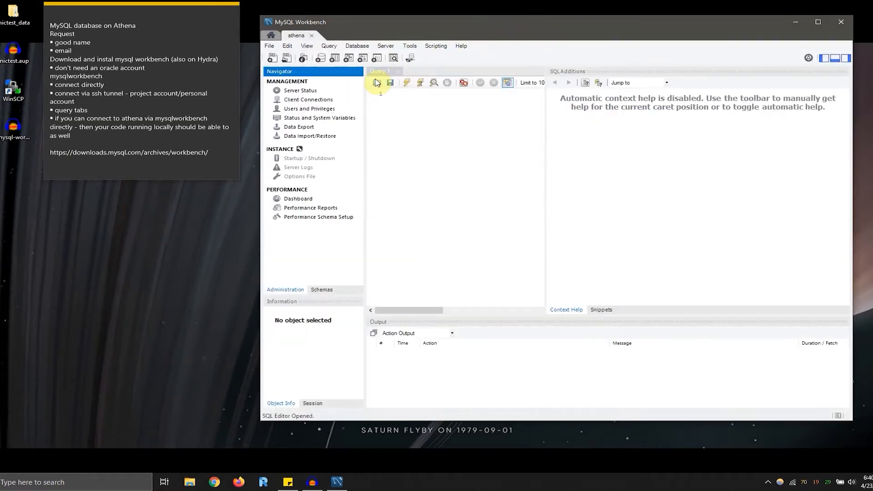
click(321, 290)
click(286, 290)
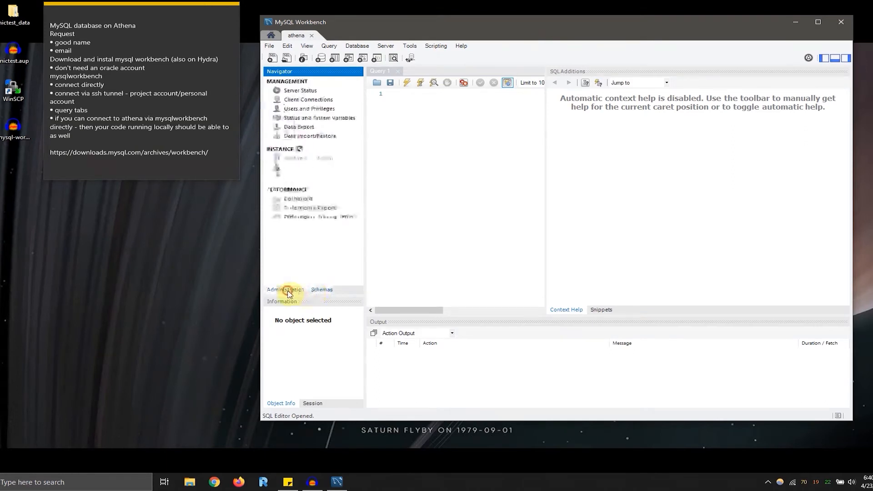
click(322, 291)
- Expand the jjtest1 schema down to test_table and select the table's rows with the 1000-row limit
click(269, 109)
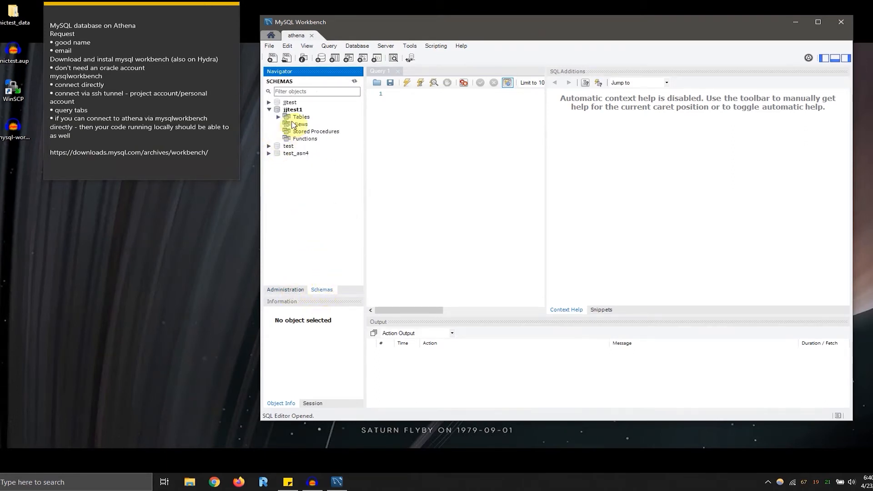
click(278, 117)
click(311, 124)
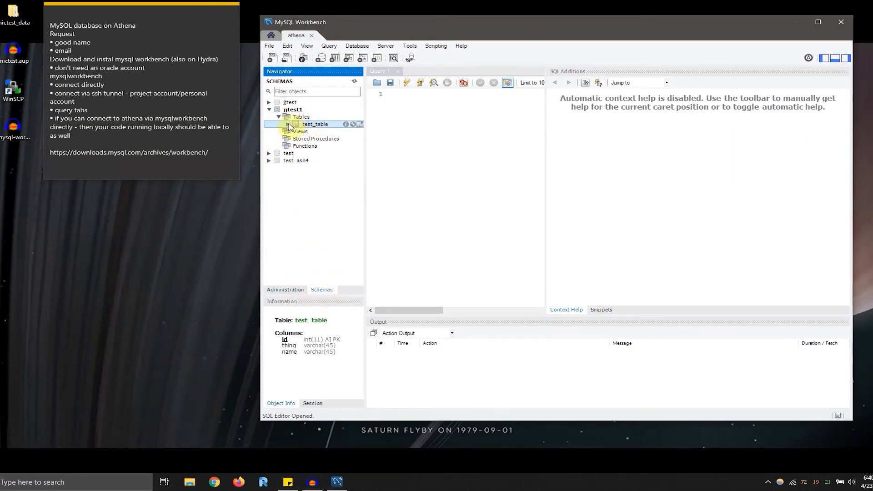
click(289, 124)
right_click(313, 127)
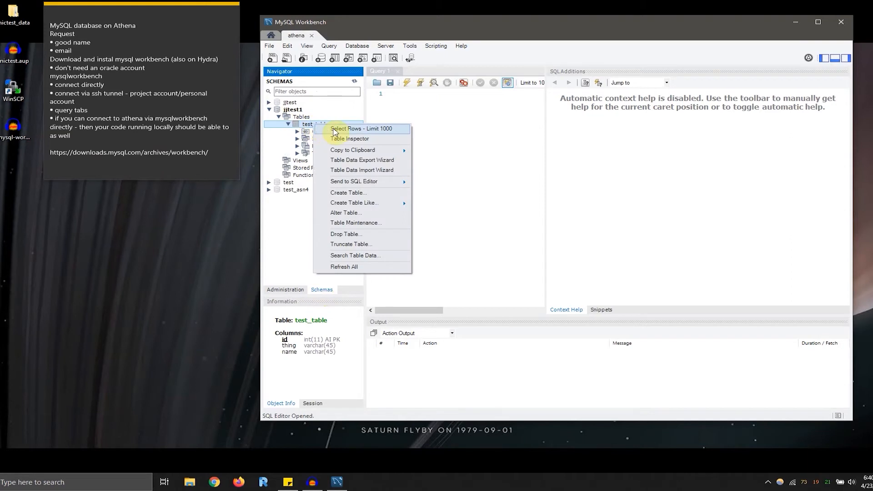
click(346, 129)
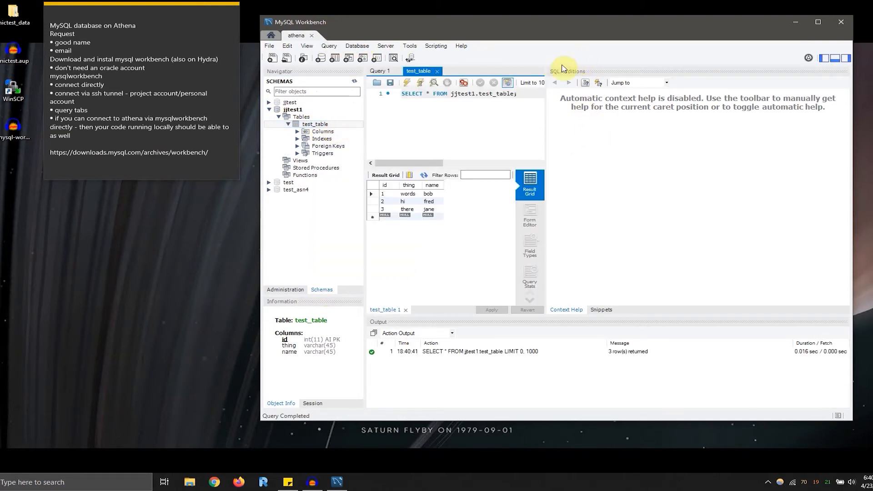
- Hide the secondary sidebar to widen the query and results area
click(413, 47)
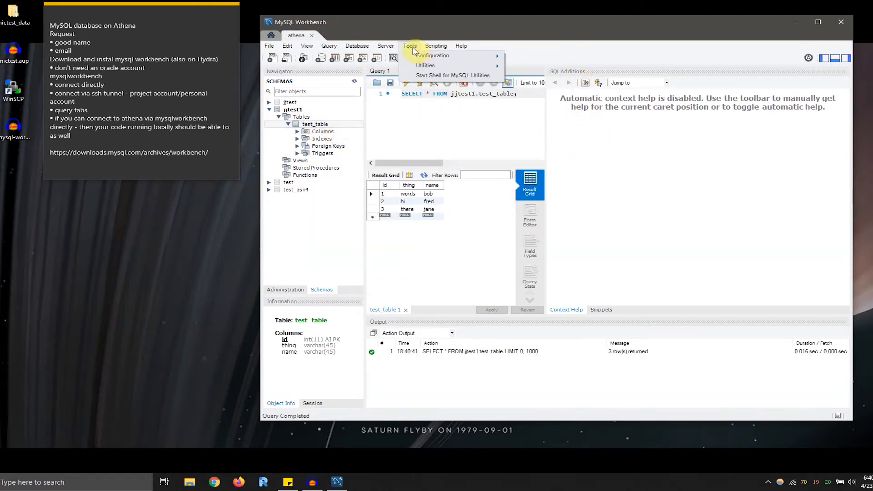
mouse_move(325, 70)
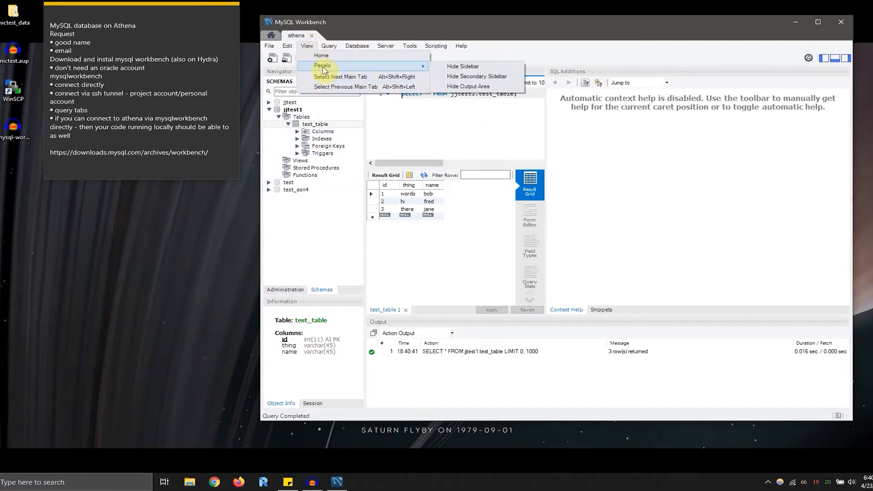
click(495, 77)
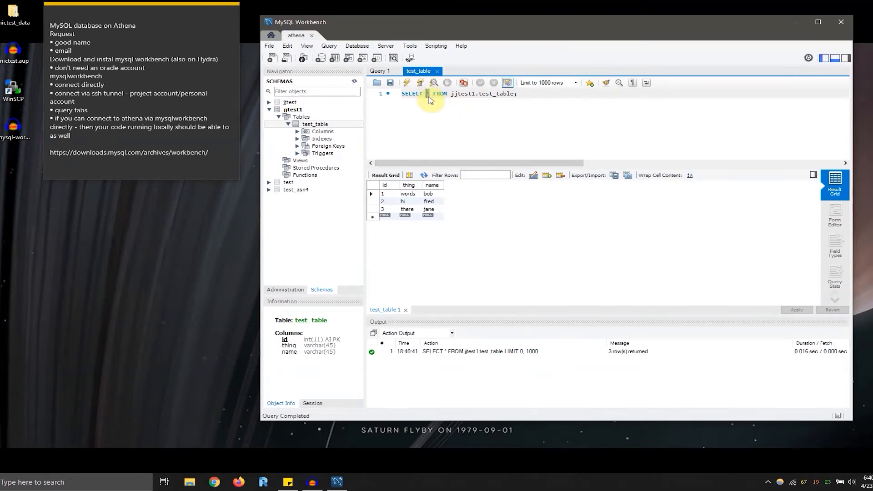
- Change the query to SELECT name FROM jjtest1.test_table; and execute it
text(ame)
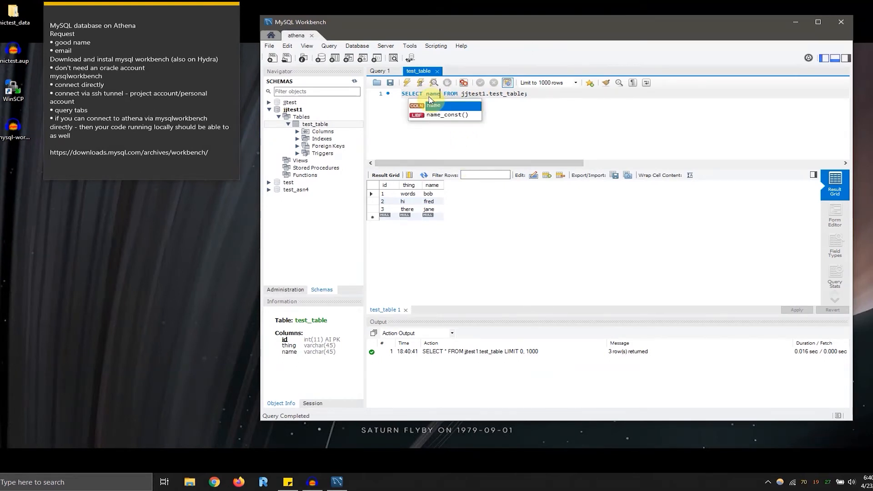
click(406, 83)
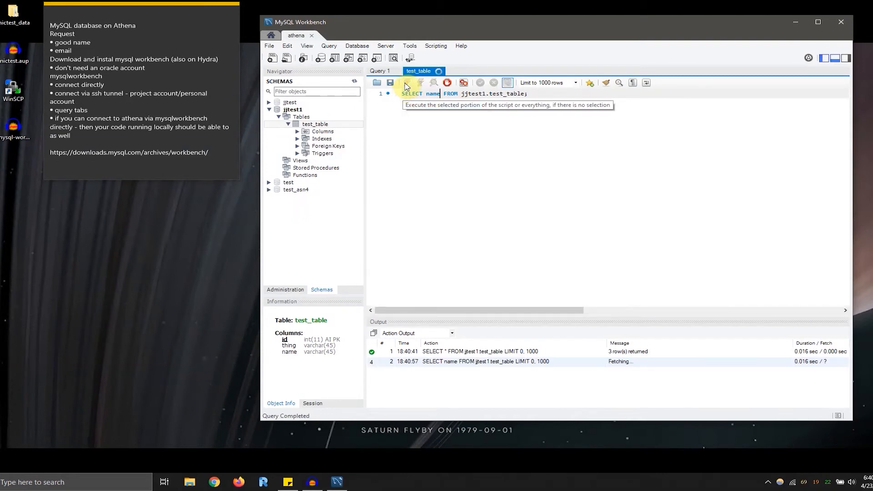
- Create a new SQL tab for executing queries and look over the actions available for test_table
click(272, 58)
click(419, 71)
click(462, 72)
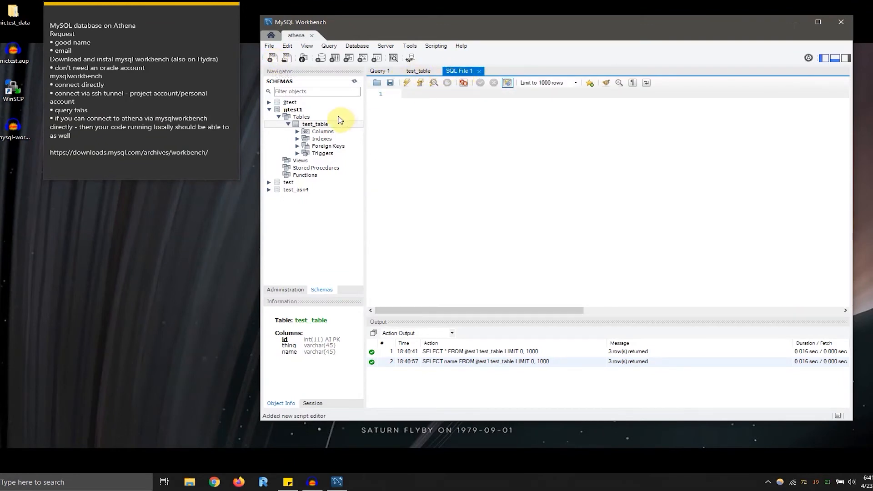
right_click(309, 124)
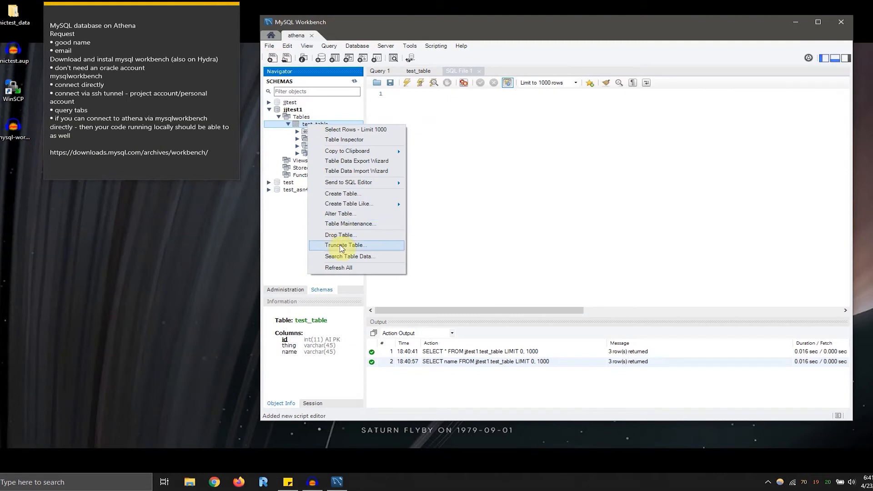
click(448, 116)
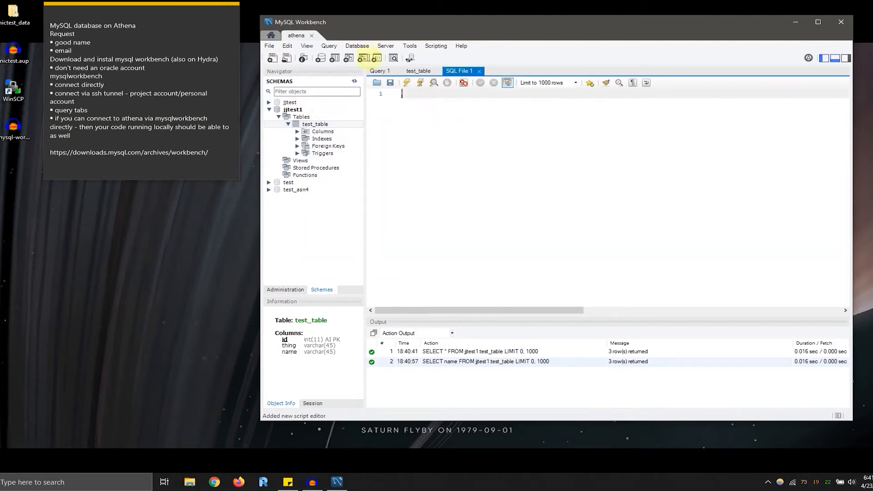
- Start a new MySQL connection from the home screen using the Standard TCP/IP over SSH method
click(271, 36)
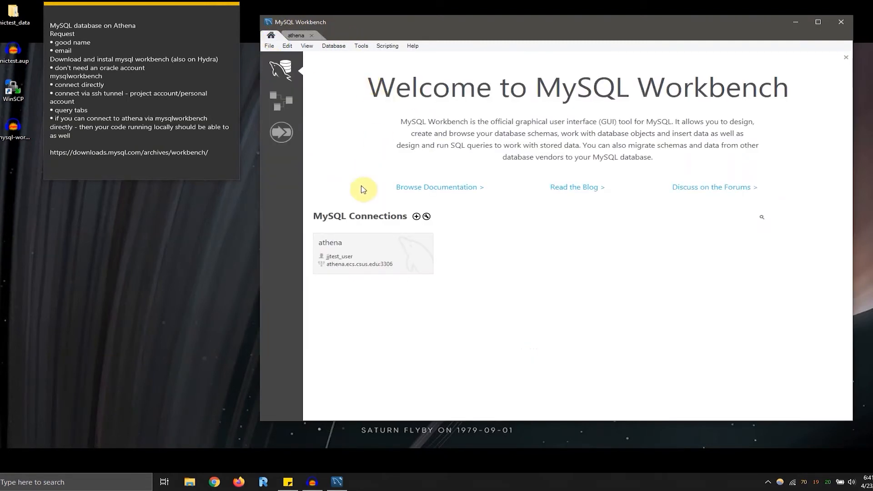
click(417, 217)
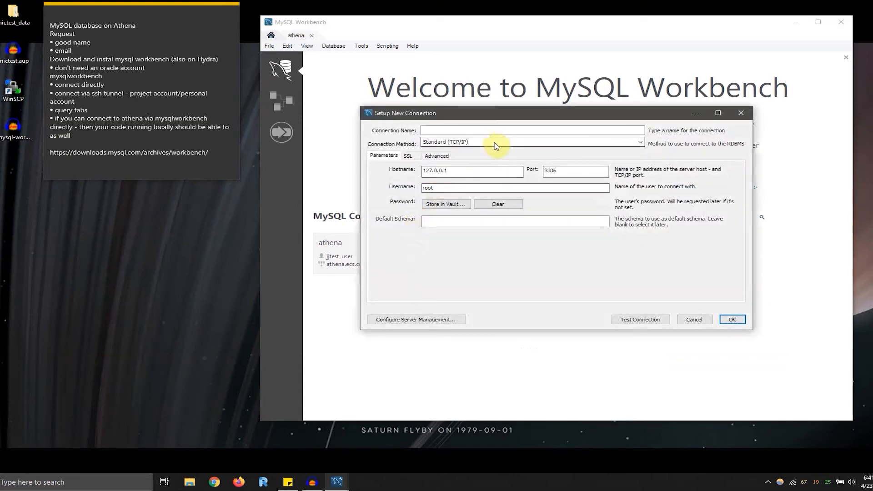
click(494, 143)
click(496, 168)
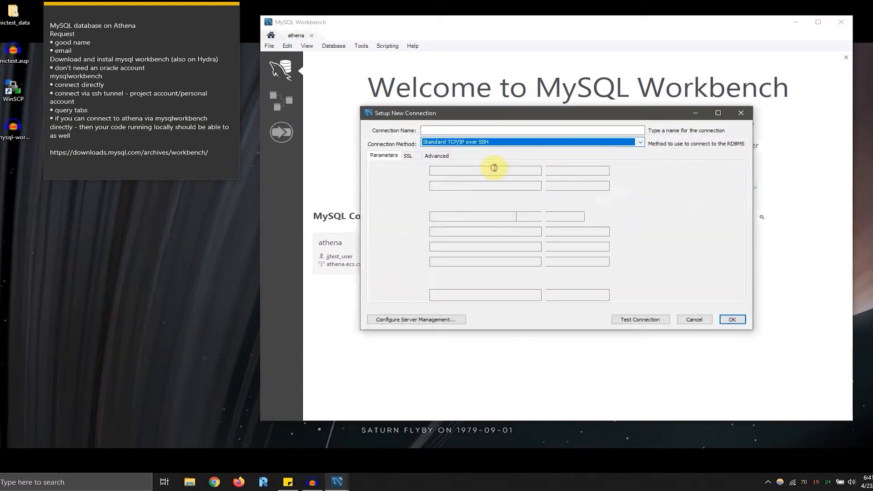
- Set the SSH hostname to athena.ecs.csus.edu:22 and enter the personal account's SSH username
drag(456, 171, 405, 172)
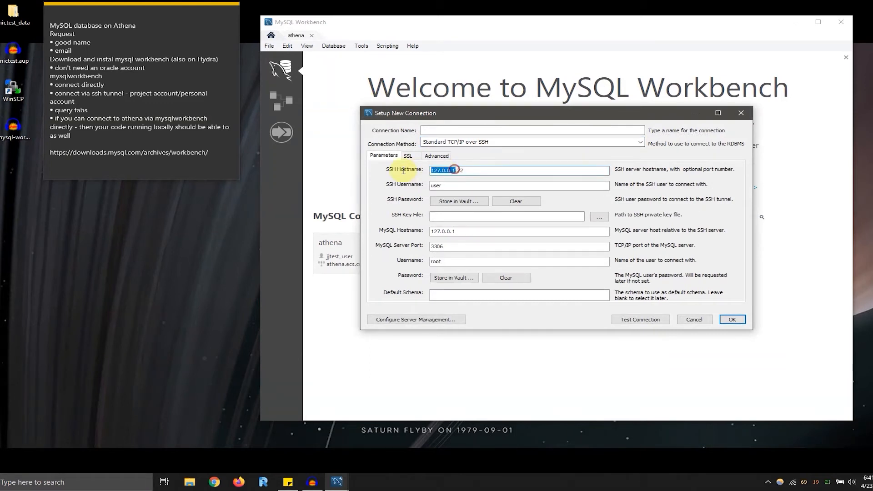
text(athena)
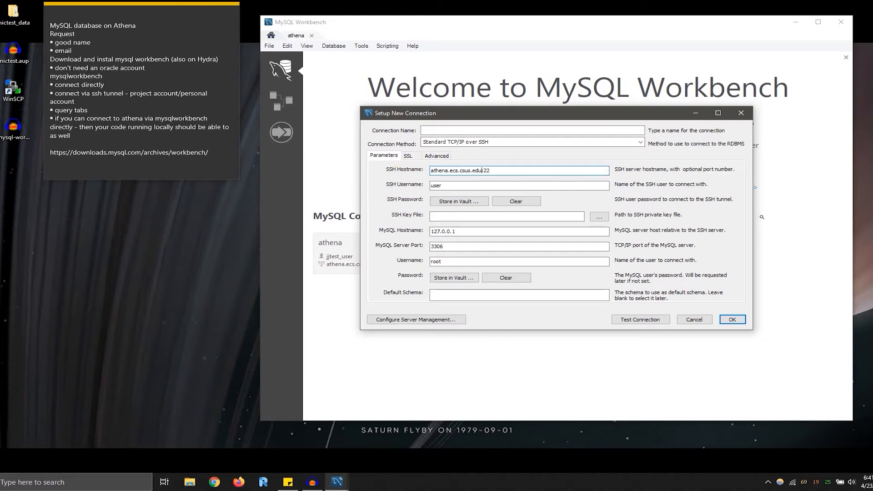
drag(445, 186, 430, 187)
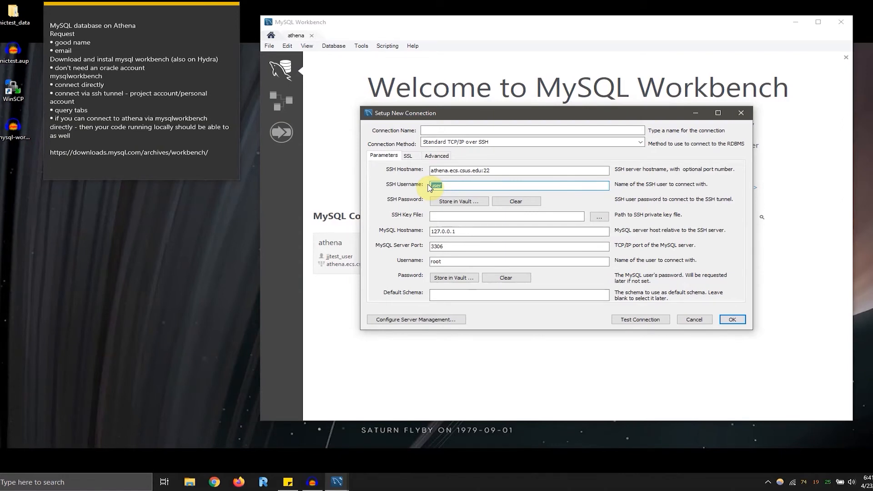
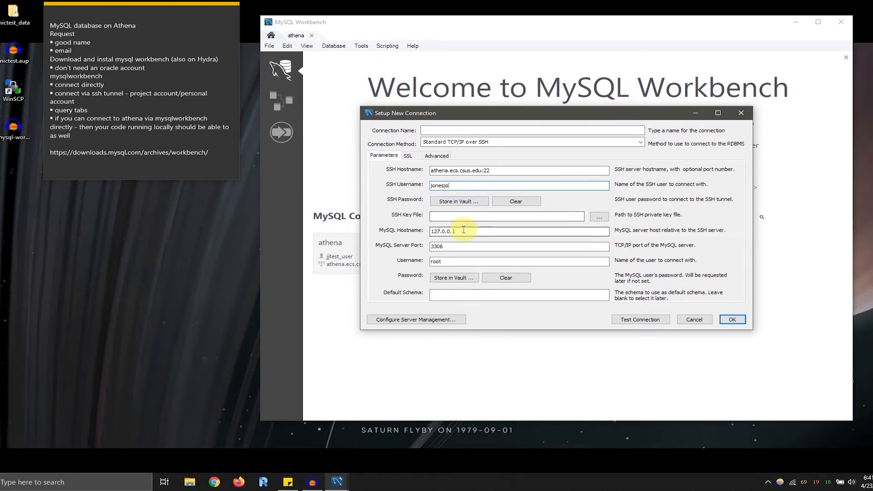
- Set the MySQL hostname to athena.ecs.csus.edu, the database username to jjtest and the default schema to jjtest1
drag(462, 231, 393, 238)
text(athena.ecs.csus.edu)
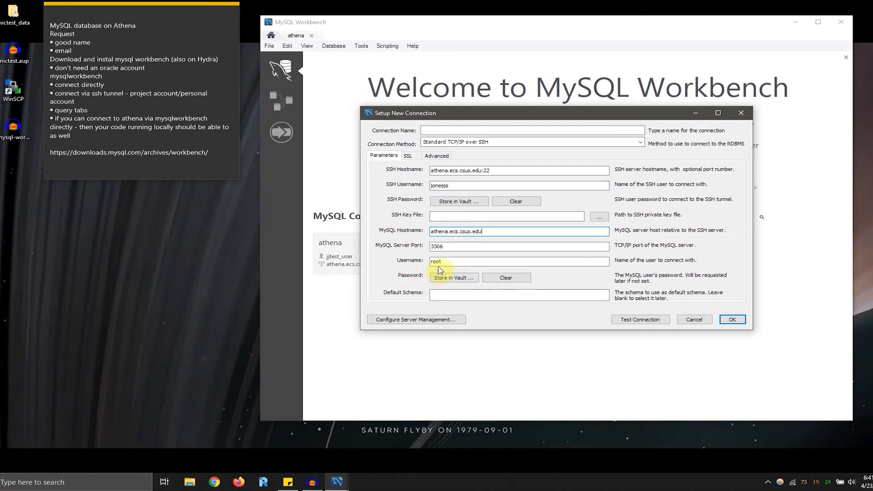
drag(442, 262, 425, 266)
text(jjtest)
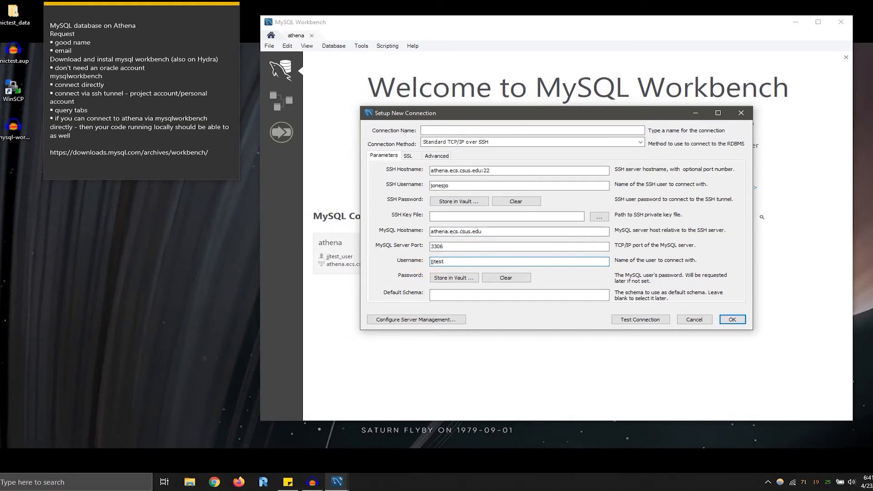
click(452, 294)
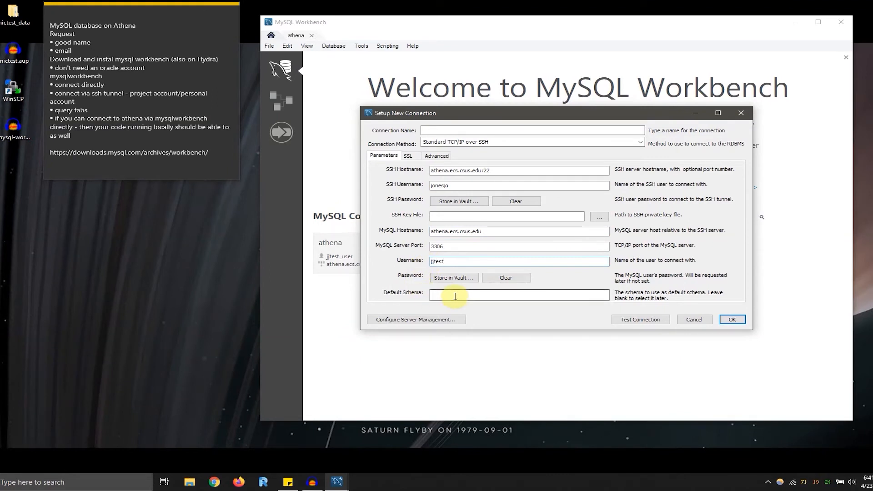
text(jj)
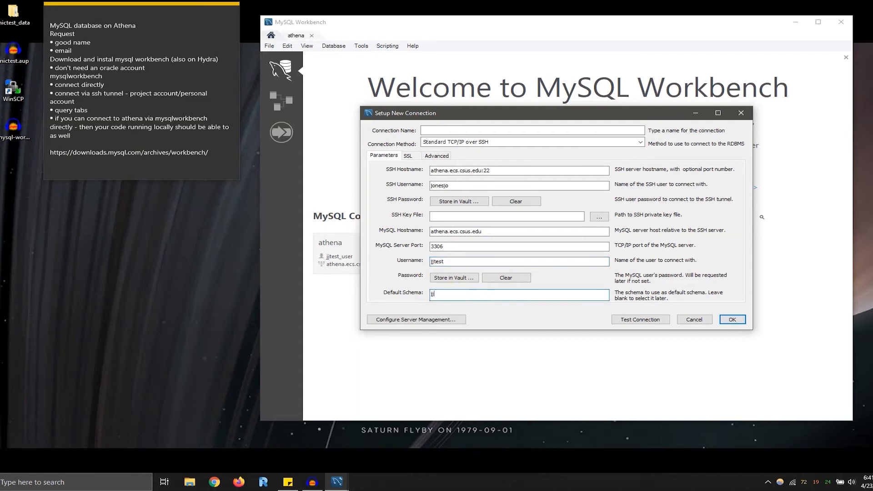
text(test1)
- Disconnect the GlobalProtect VPN and return to the new connection setup in MySQL Workbench
click(768, 482)
click(752, 446)
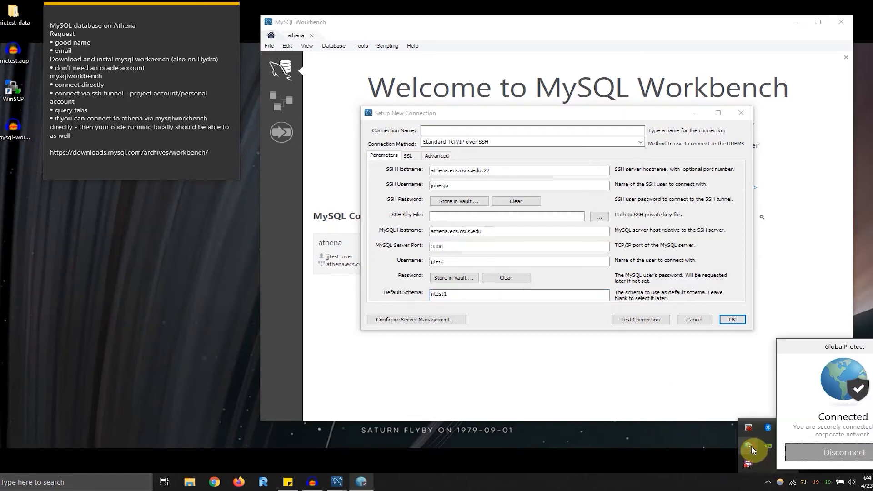
click(837, 453)
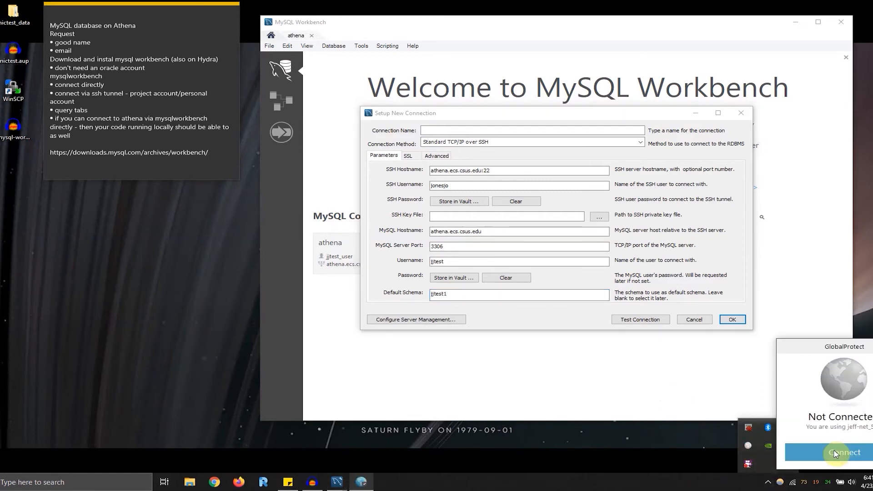
click(550, 304)
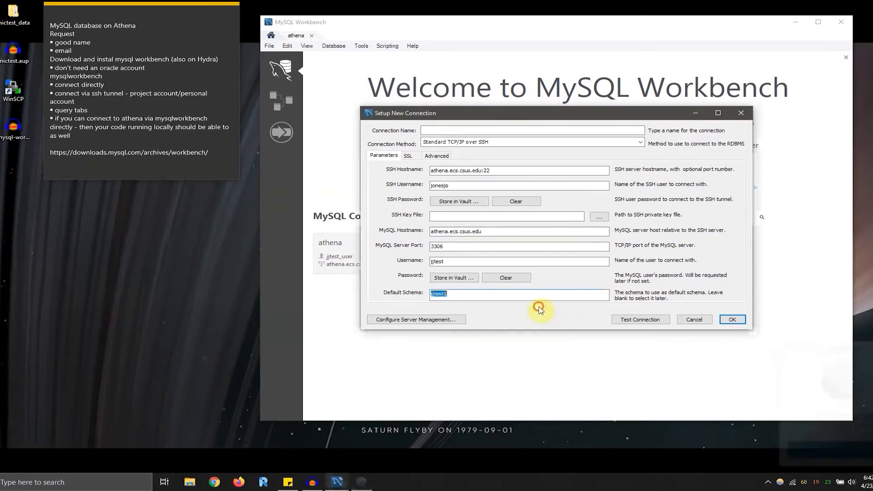
- Test the SSH connection with the SSH account password, accept the server's key fingerprint and enter the database user's password
click(627, 322)
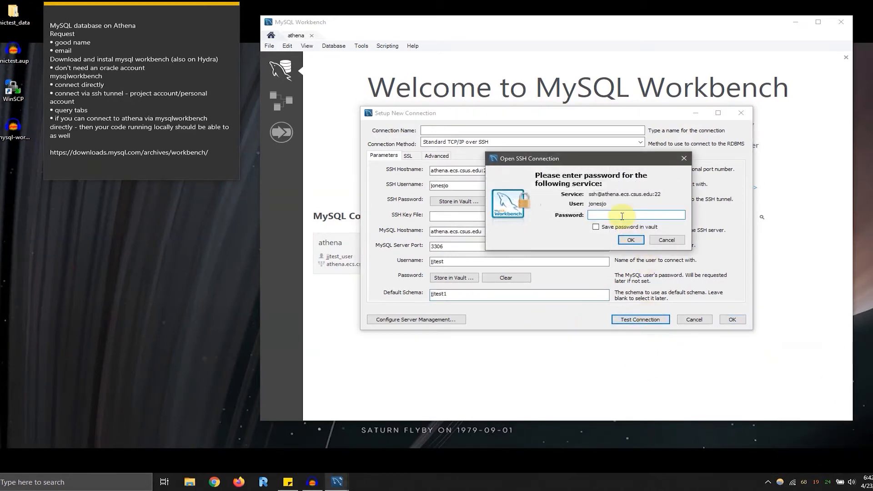
text(*)
key(Return)
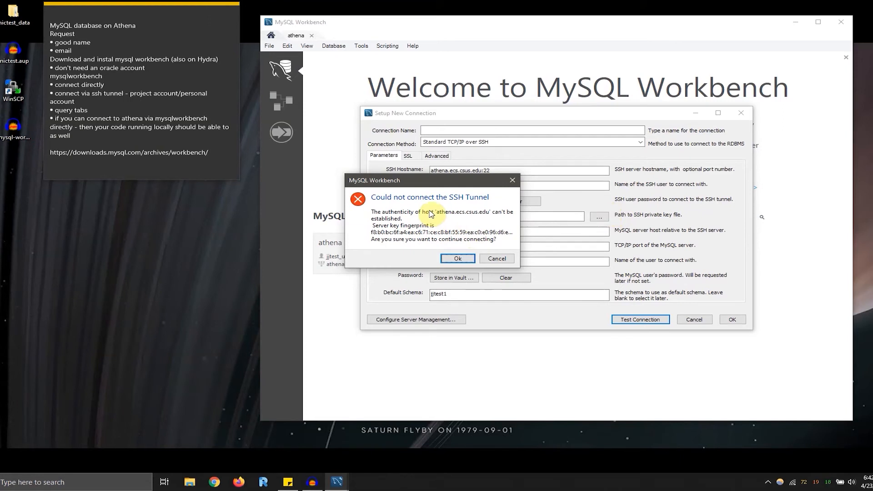
click(458, 259)
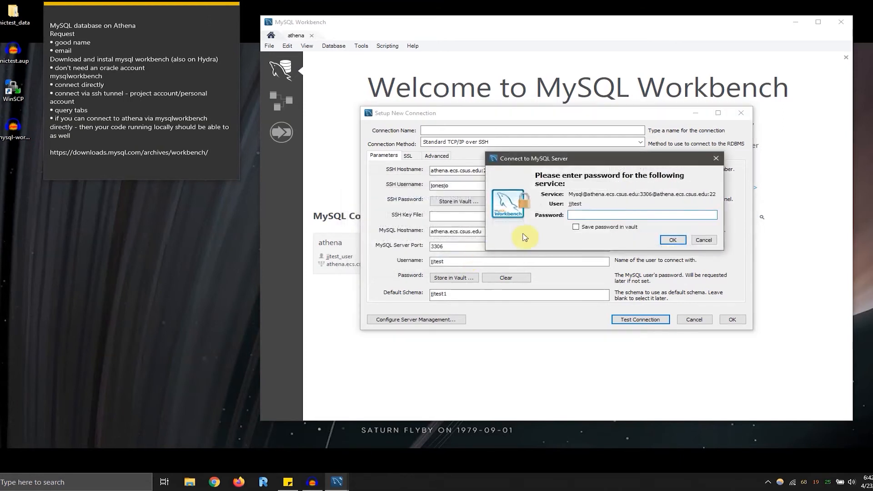
click(595, 213)
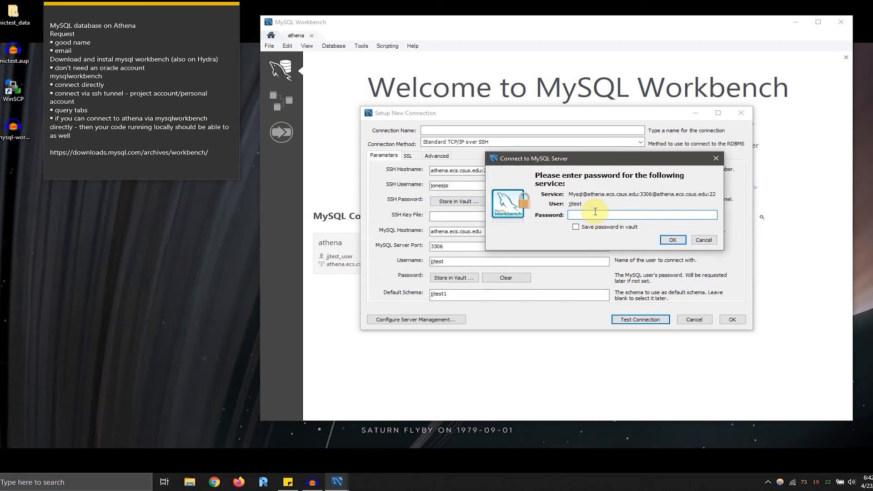
text(**)
key(Return)
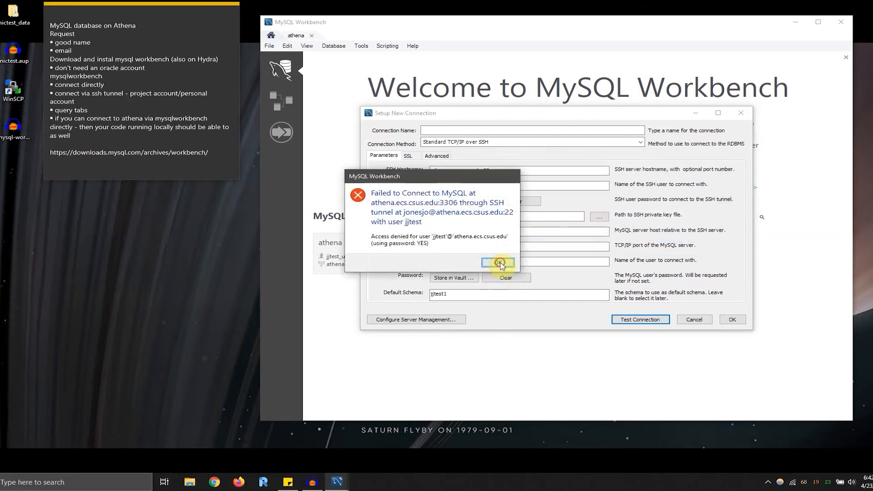
click(499, 263)
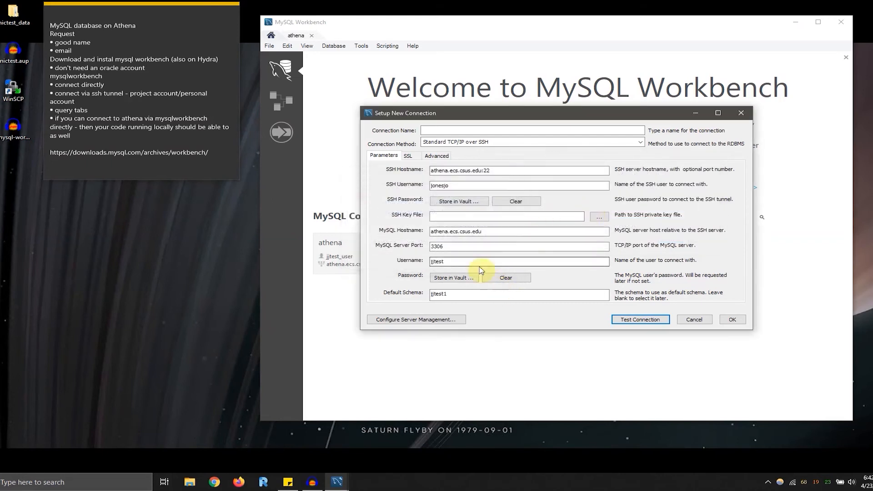
- Set the database username to jjtest_user and test the connection again with the SSH and database passwords
click(448, 261)
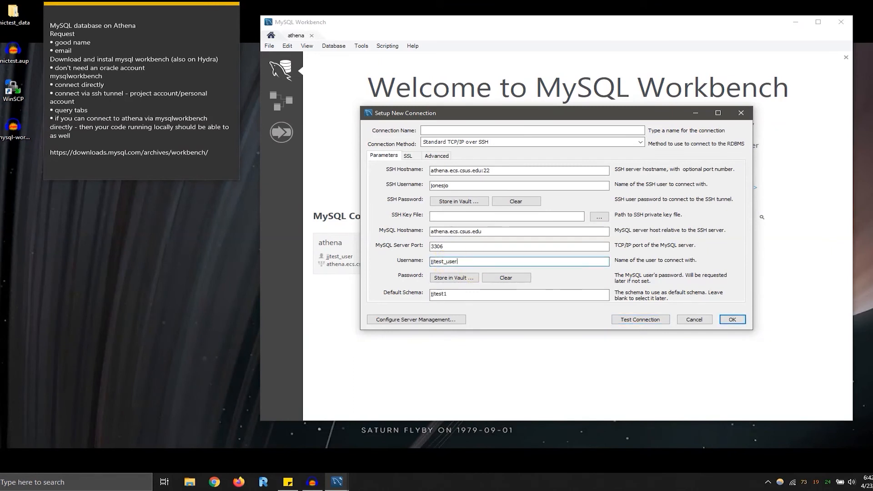
click(648, 317)
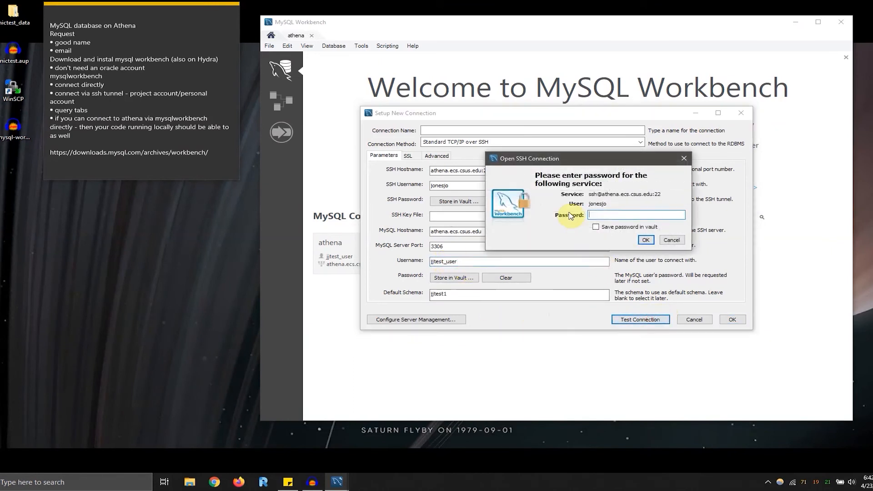
text(******)
key(Return)
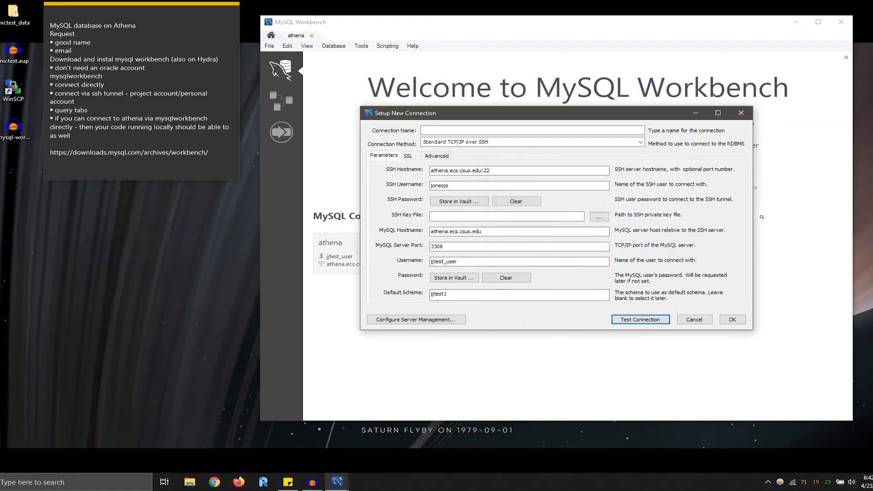
text(*)
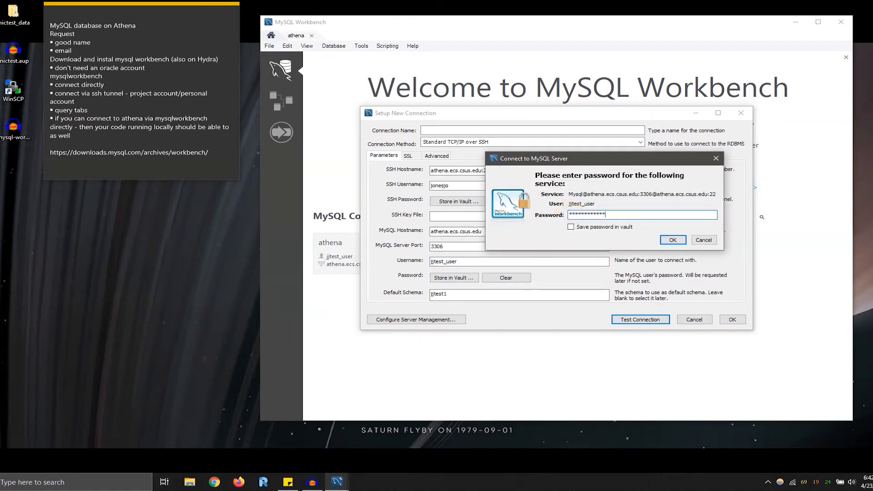
text(*)
key(Return)
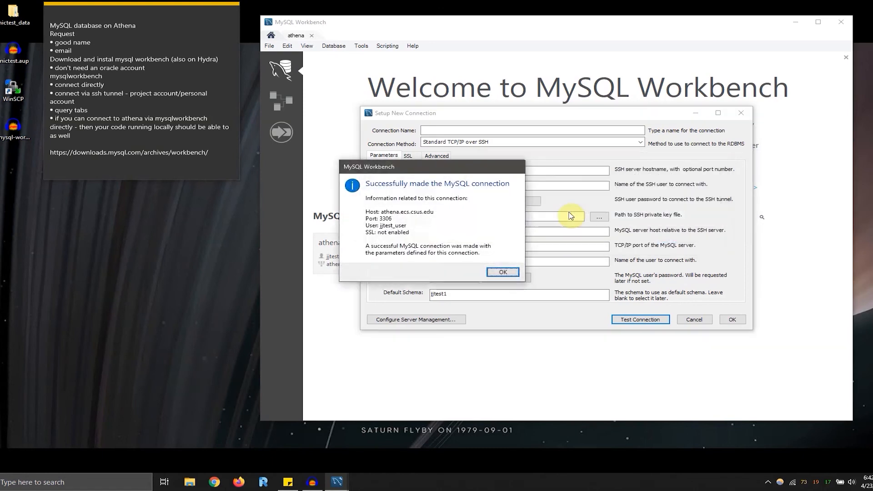
click(503, 272)
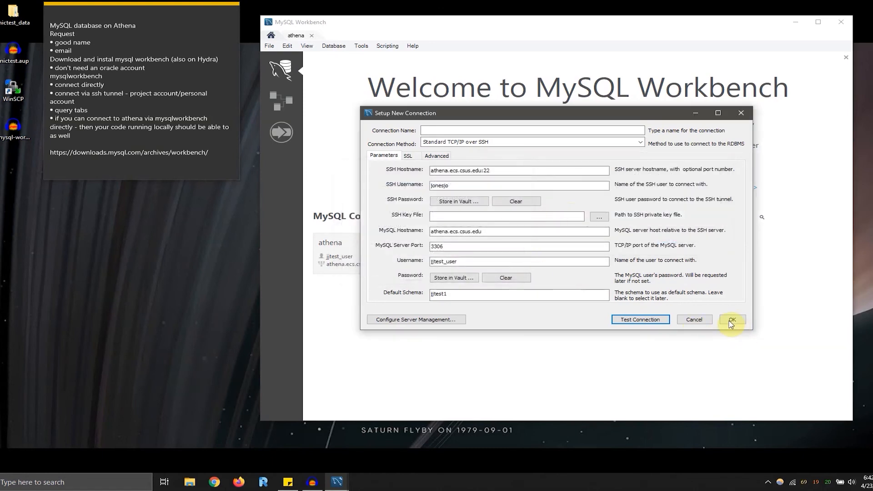
- Name the new SSH connection athena2 and save it
click(731, 320)
click(494, 245)
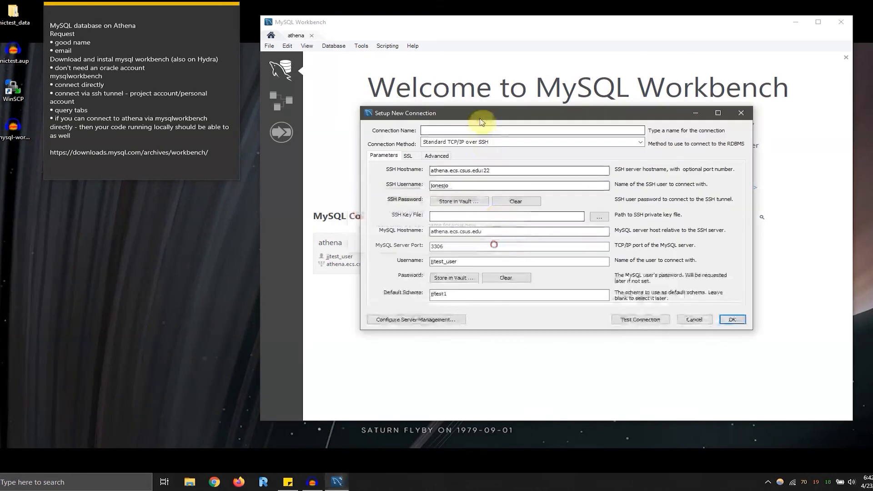
click(482, 130)
text(athena2)
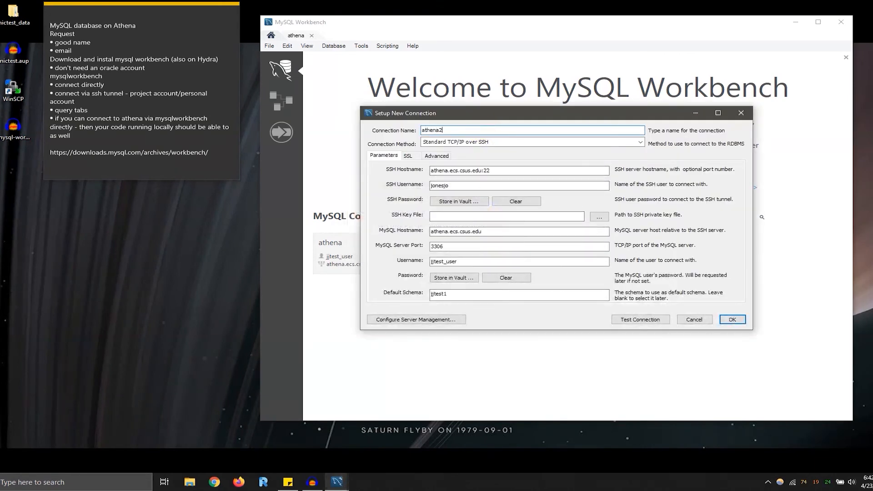
key(Return)
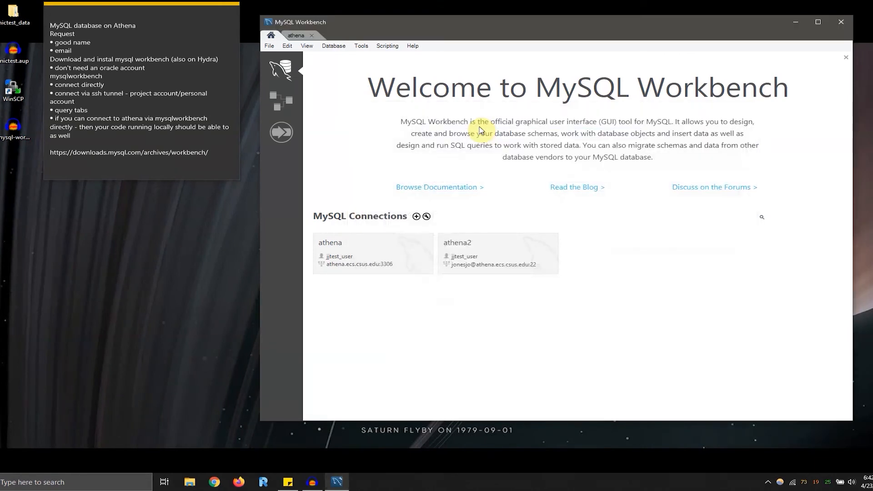
- Check the GlobalProtect VPN's connection status
click(768, 483)
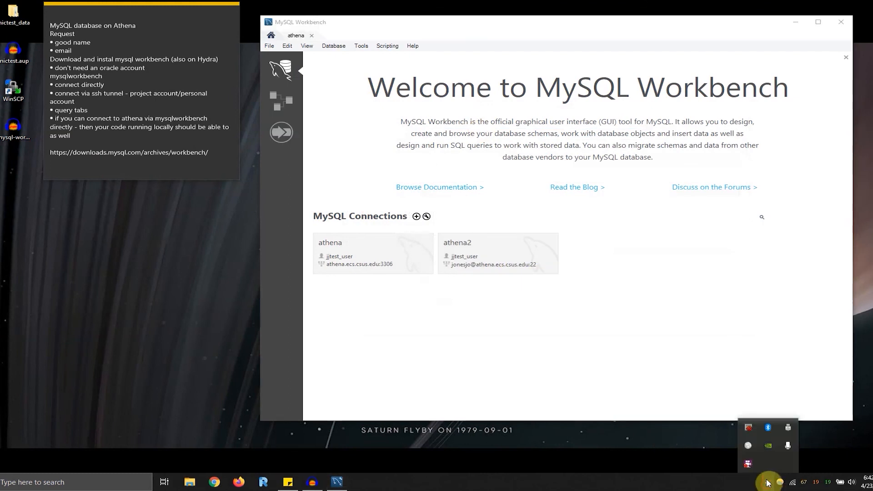
click(748, 456)
click(795, 450)
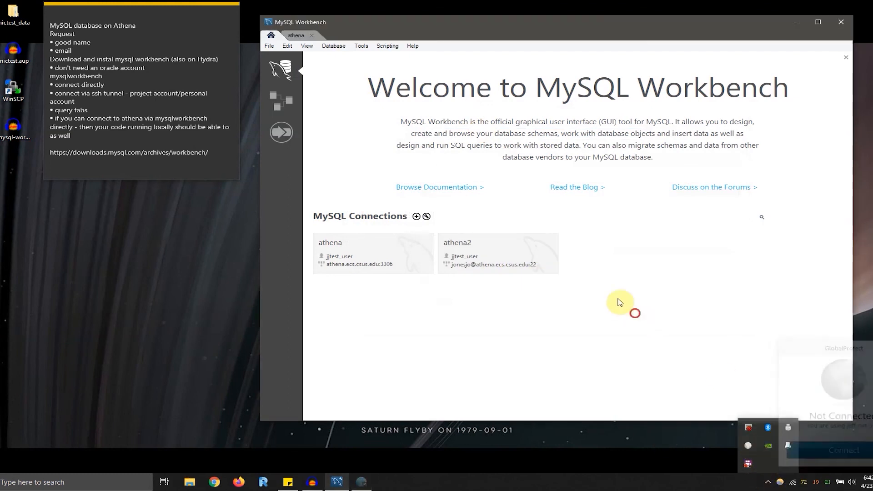
- Open the athena2 connection, entering the SSH account password
click(508, 255)
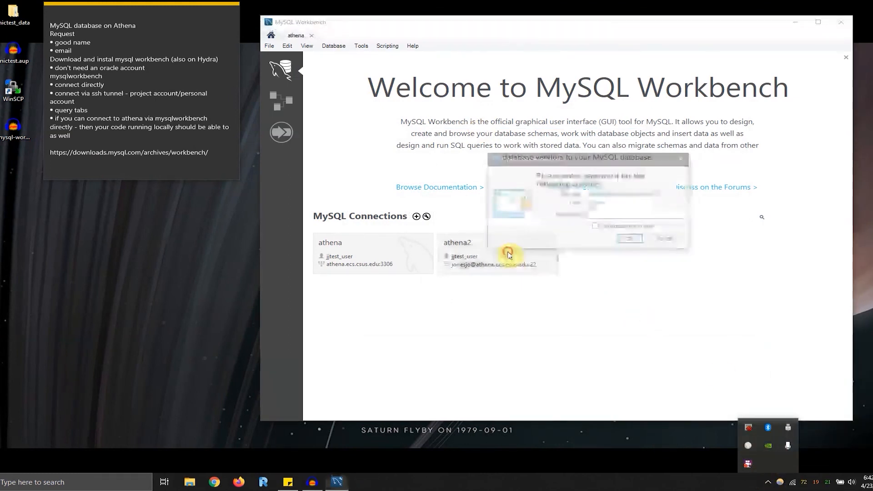
click(621, 212)
text(***)
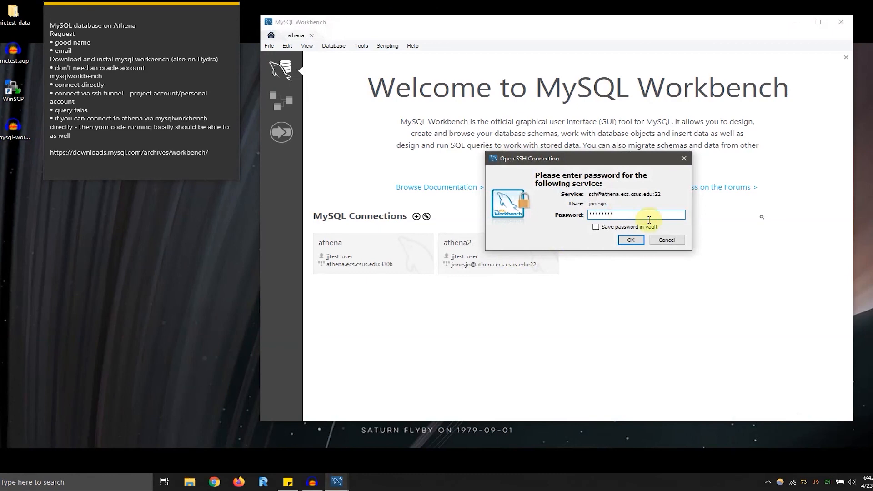
click(633, 240)
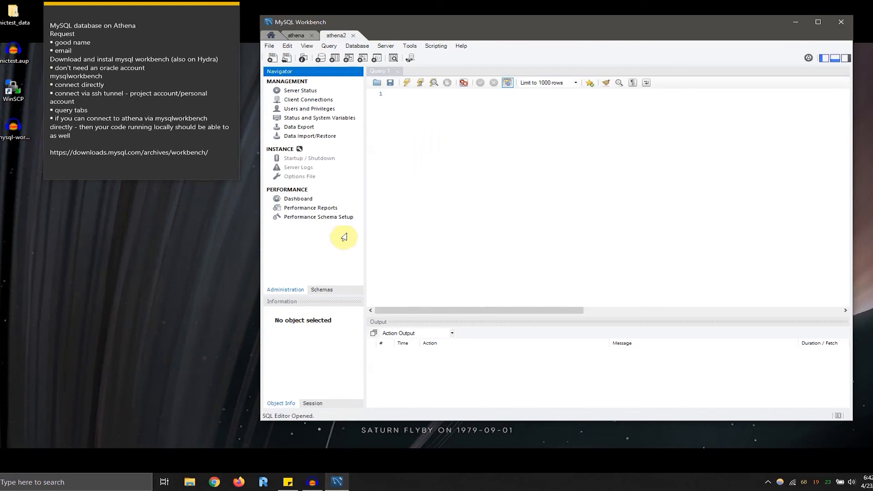
- Browse the schemas, expand the tables of jjtest1 and examine the column definitions of test_table
click(322, 291)
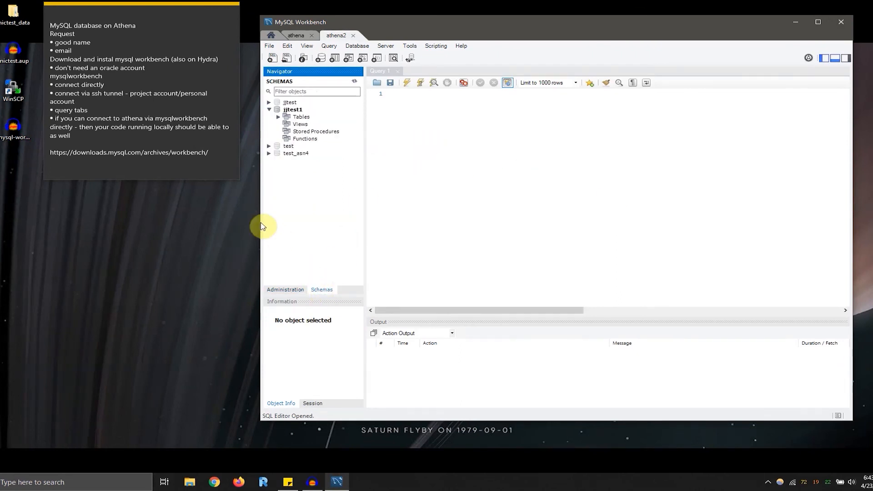
drag(258, 221, 200, 195)
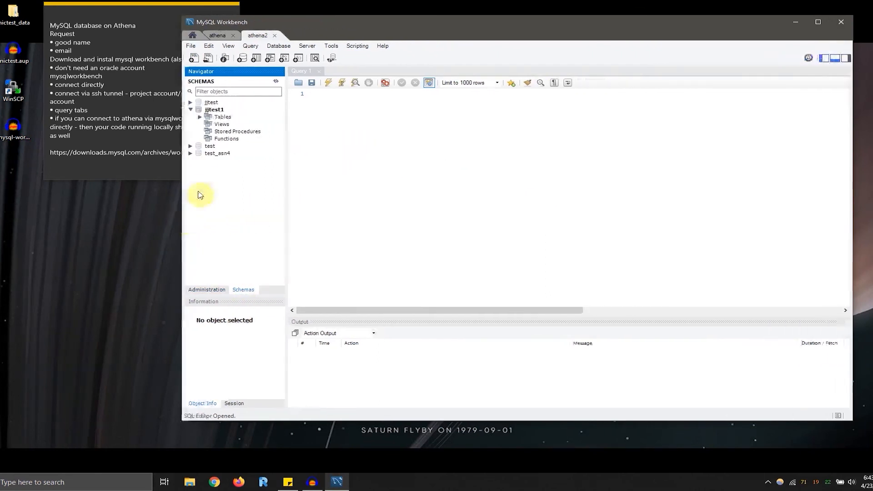
click(205, 118)
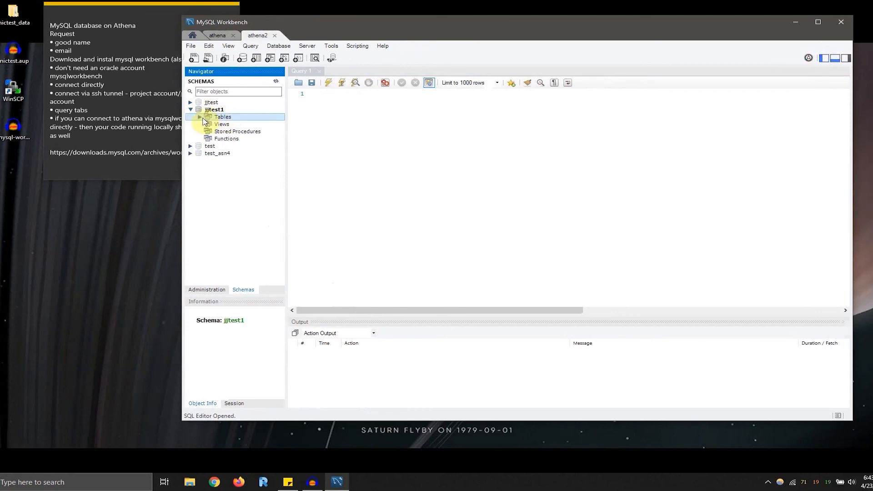
click(201, 117)
click(241, 125)
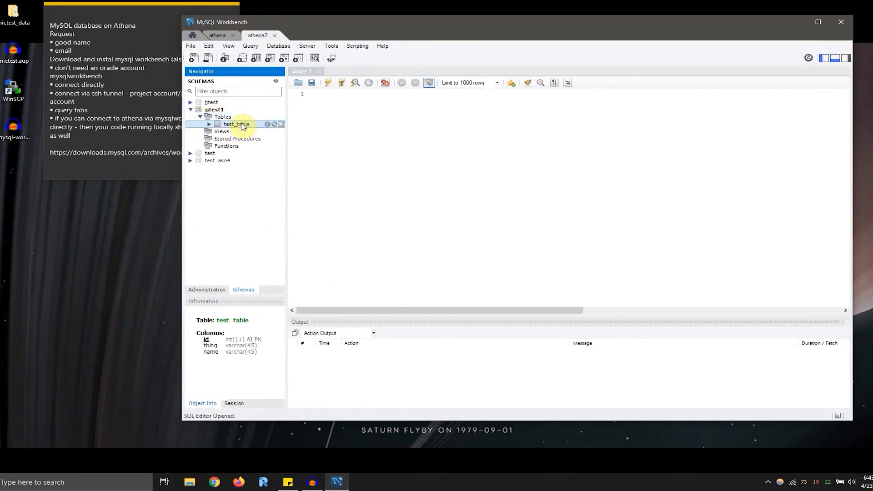
drag(408, 26, 429, 28)
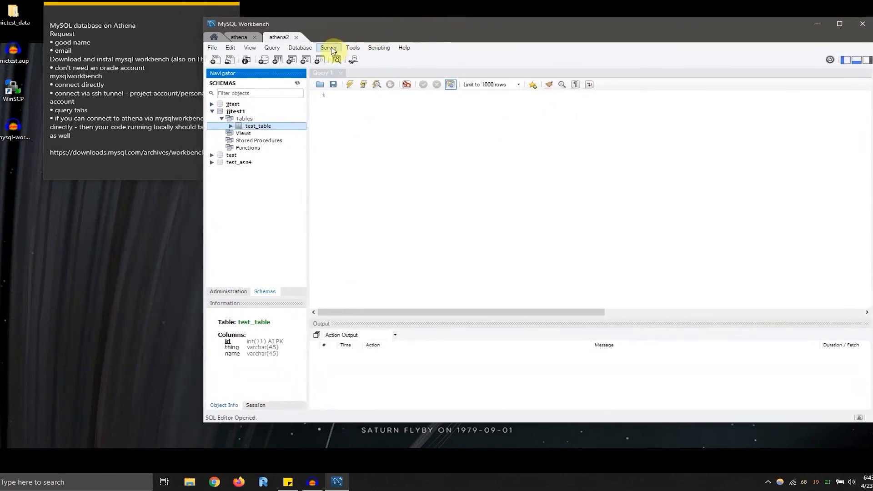
drag(351, 28, 318, 27)
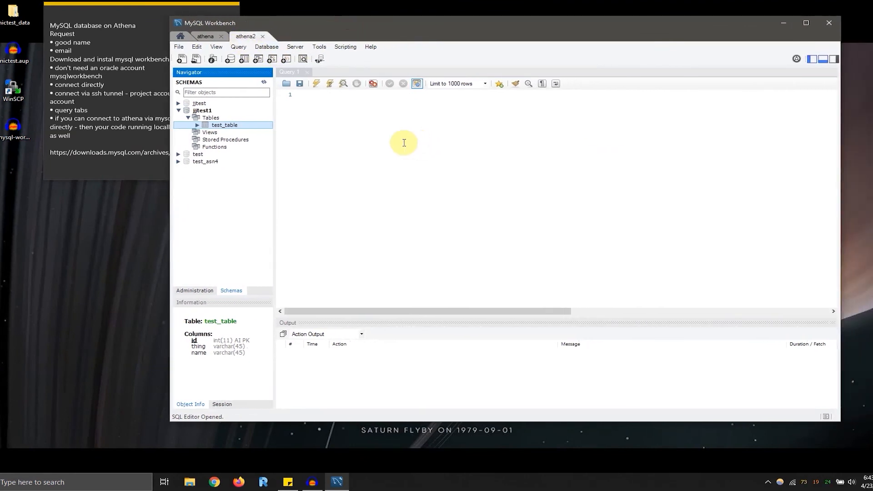
drag(215, 344, 239, 354)
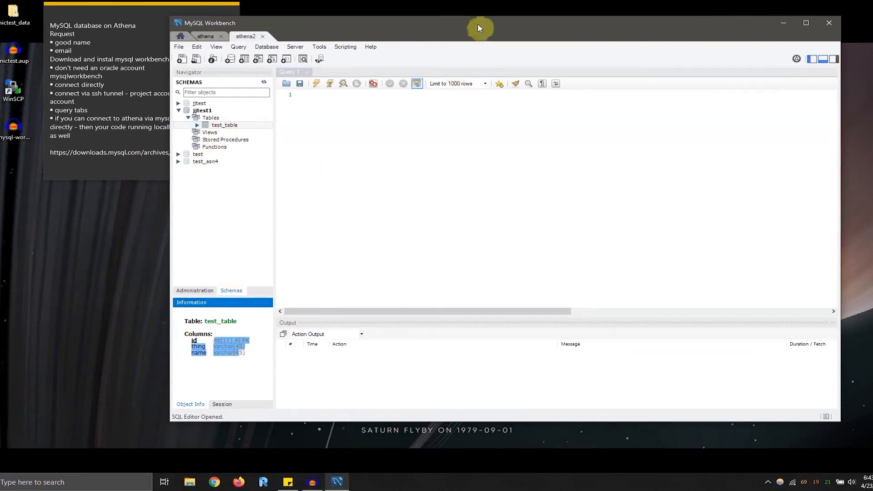
- Rearrange and widen the MySQL Workbench window so that it no longer covers the desktop note
mouse_move(482, 25)
mouse_down()
mouse_move(508, 24)
mouse_move(498, 28)
mouse_up()
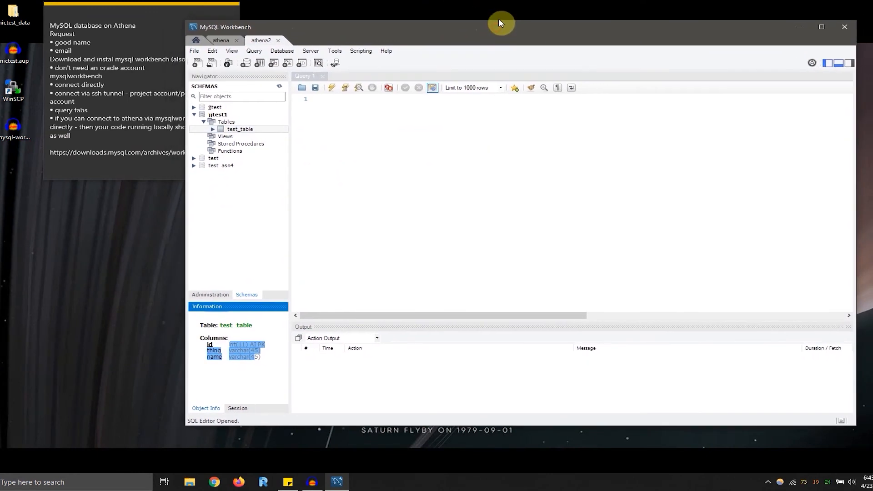
drag(182, 198, 244, 199)
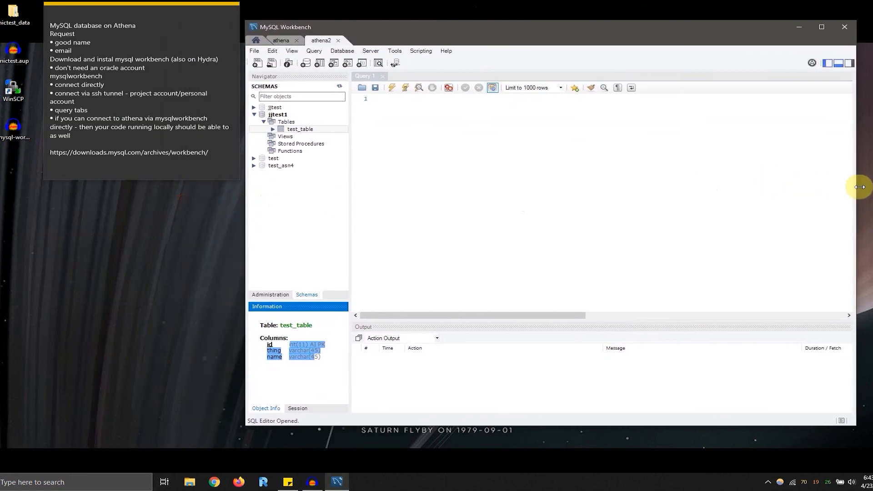
drag(858, 185, 872, 187)
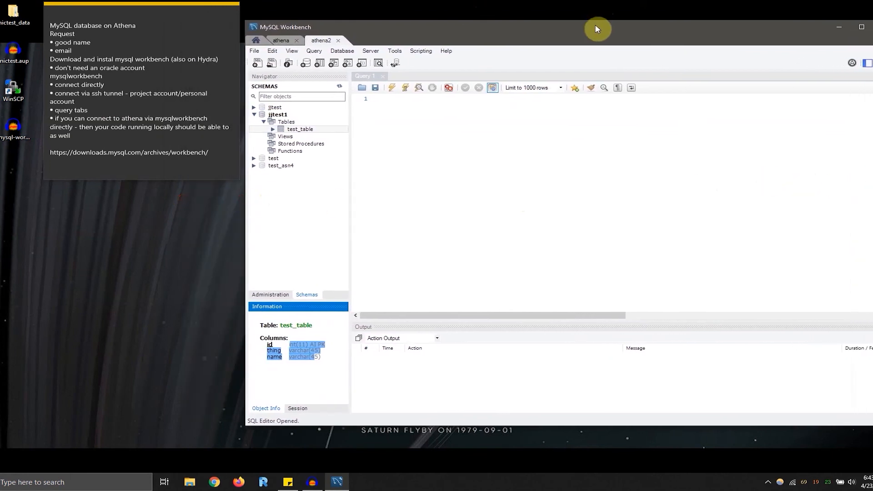
drag(596, 25, 594, 25)
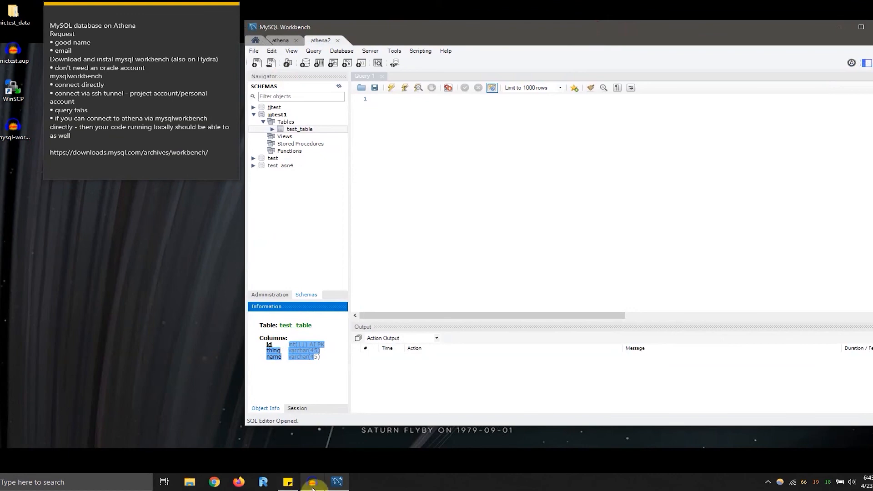
click(313, 485)
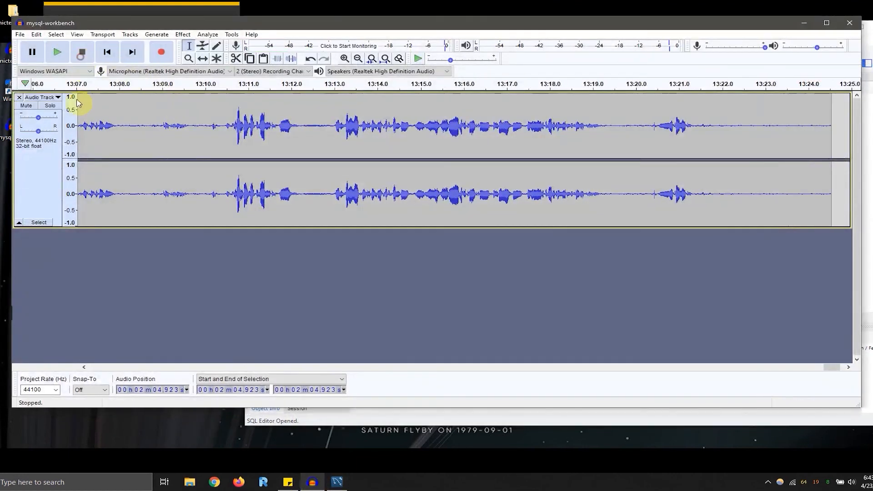